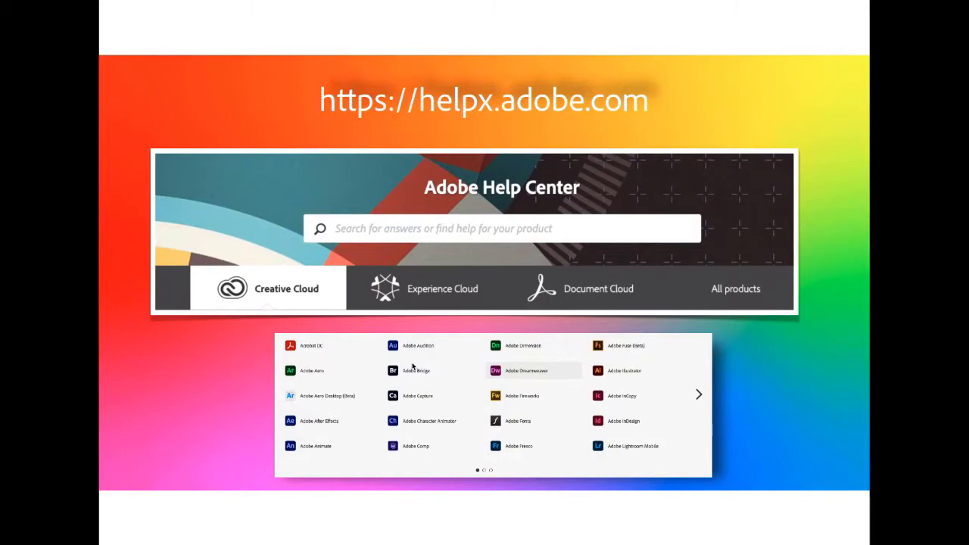
- Switch to the Creative Cloud desktop app and review the list of installed desktop apps
left_click(411, 367)
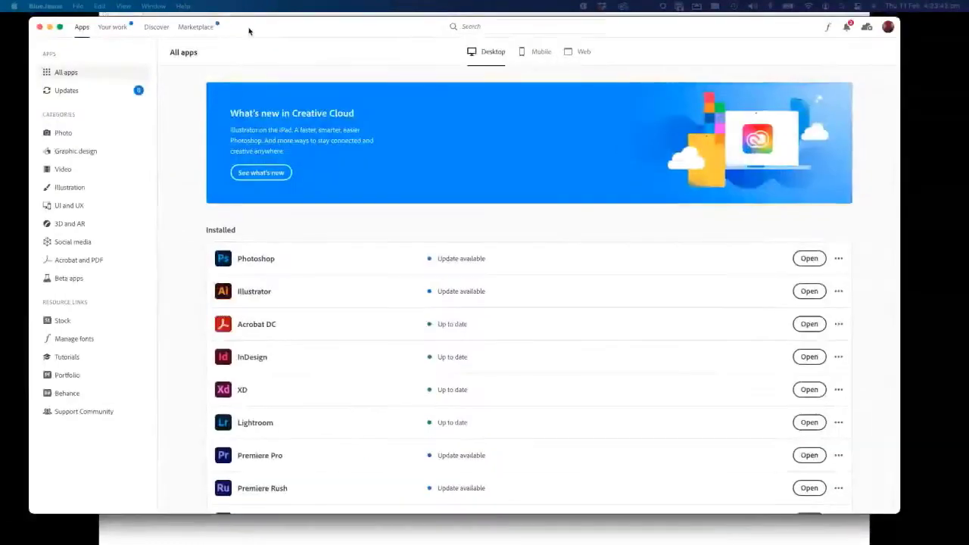
left_click(253, 33)
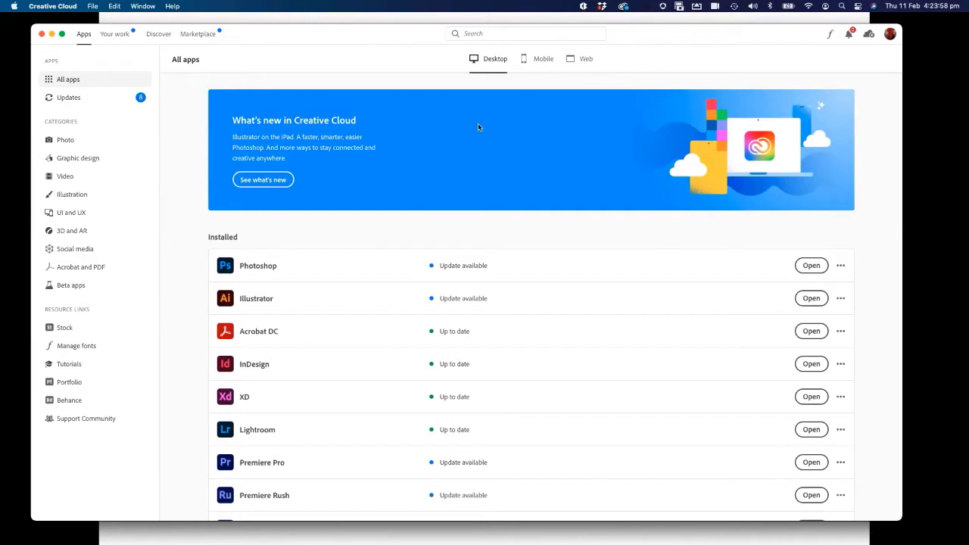
scroll(331, 282, "down", 2)
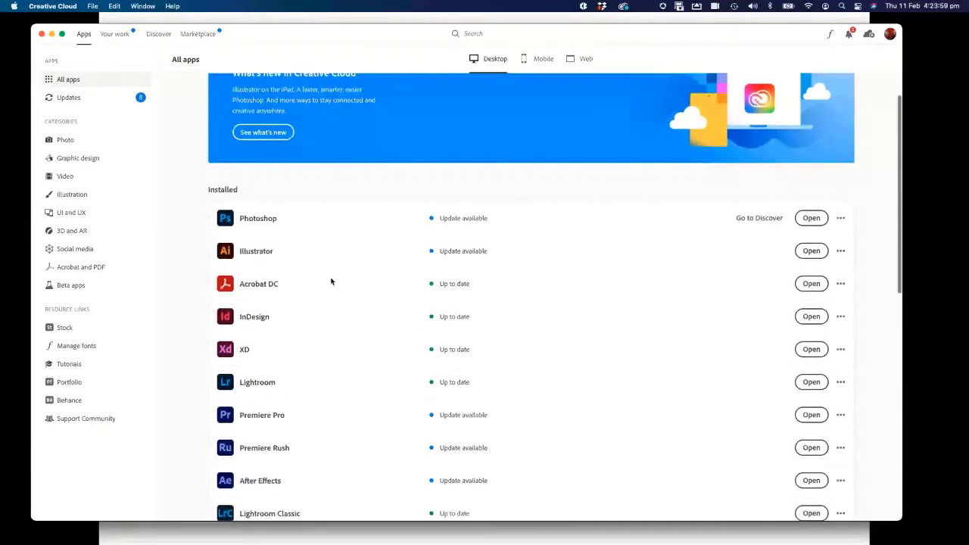
scroll(330, 281, "down", 4)
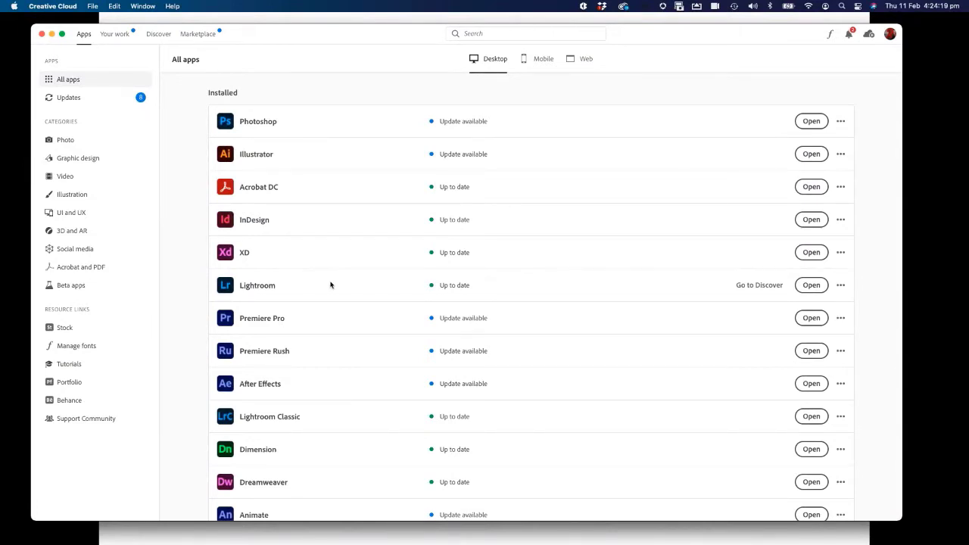
scroll(331, 285, "up", 3)
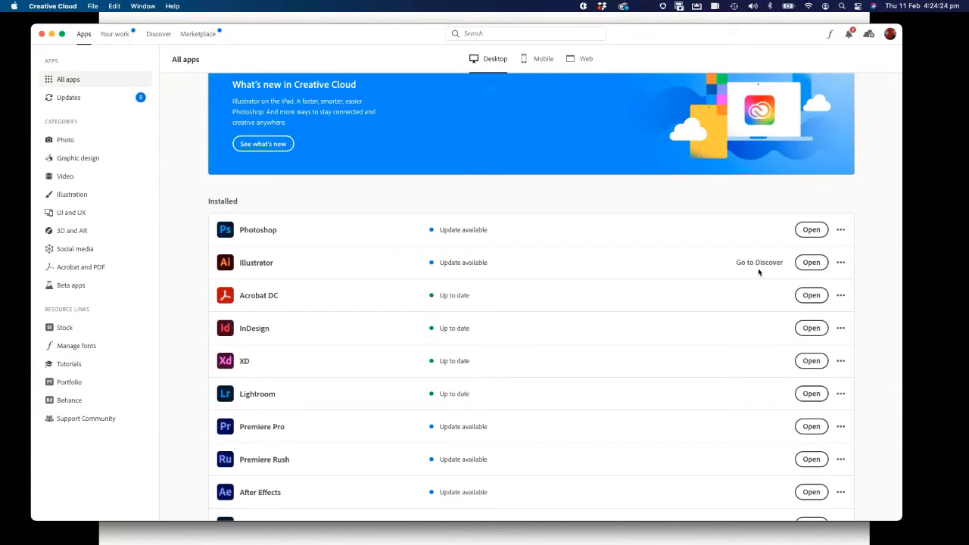
scroll(803, 266, "down", 7)
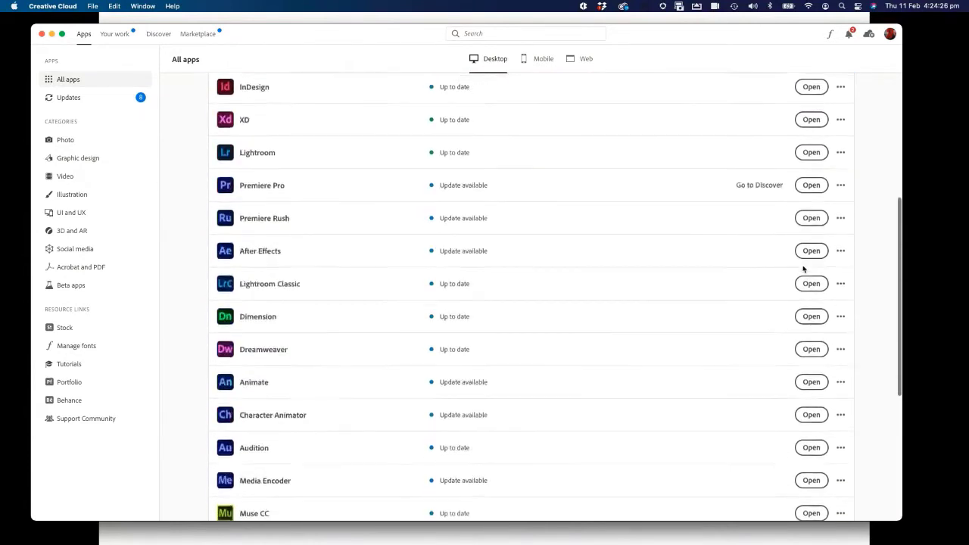
scroll(804, 265, "down", 4)
scroll(803, 265, "up", 12)
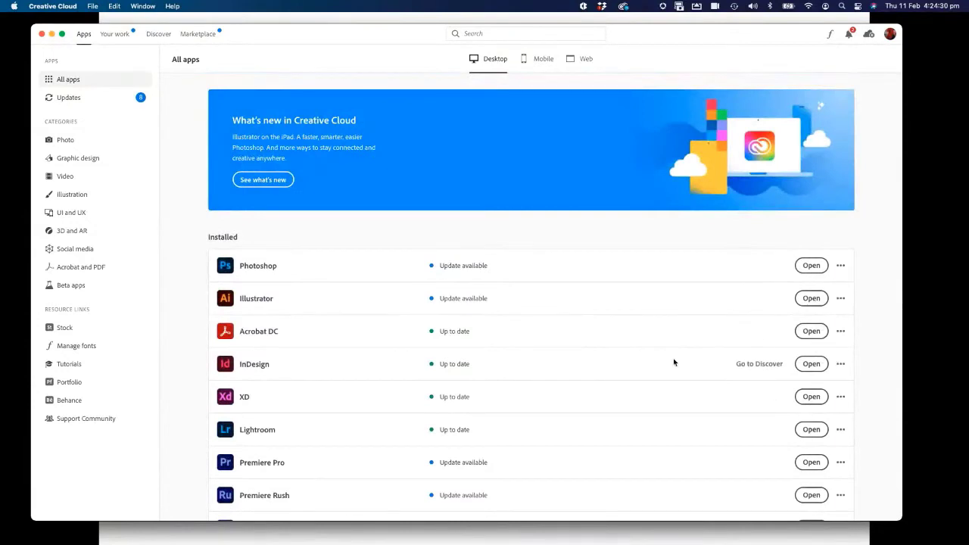
scroll(286, 389, "down", 3)
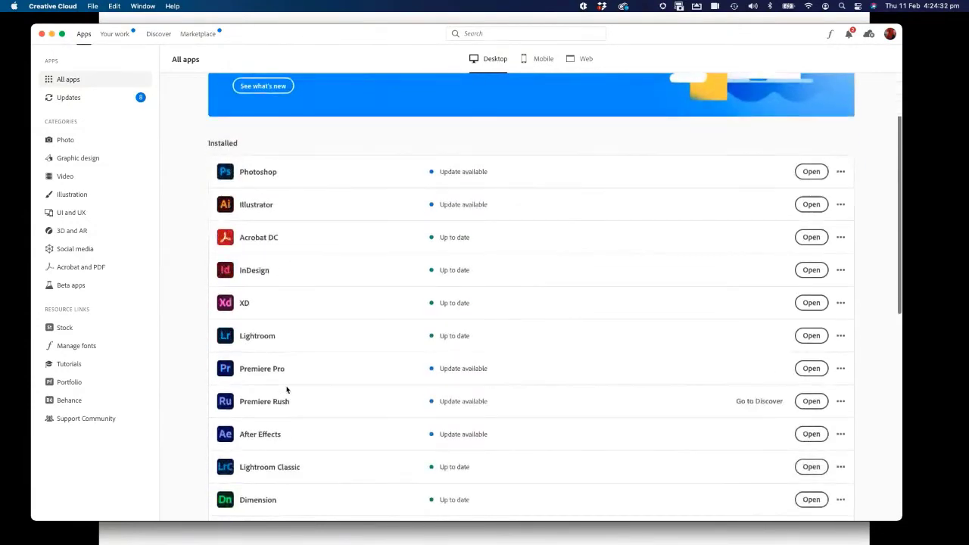
scroll(286, 389, "up", 3)
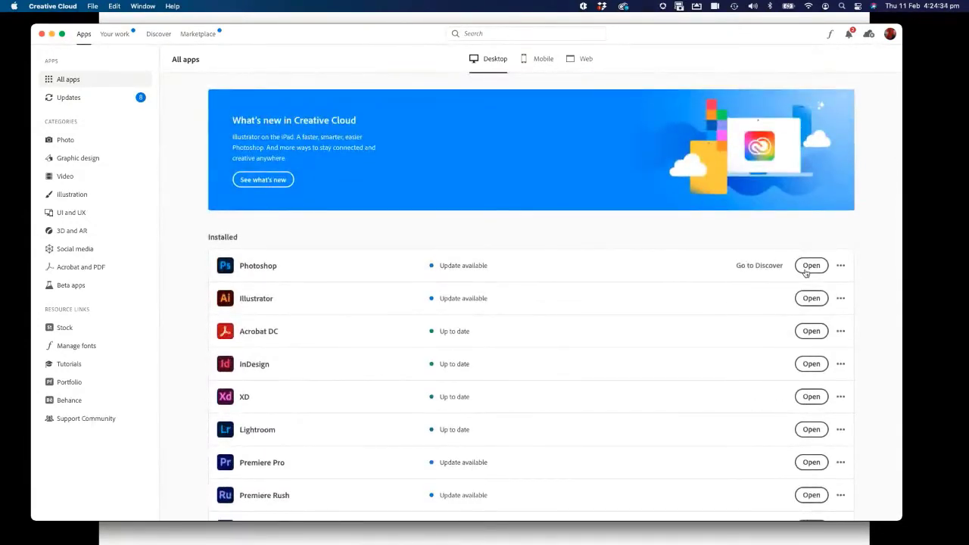
left_click(805, 398)
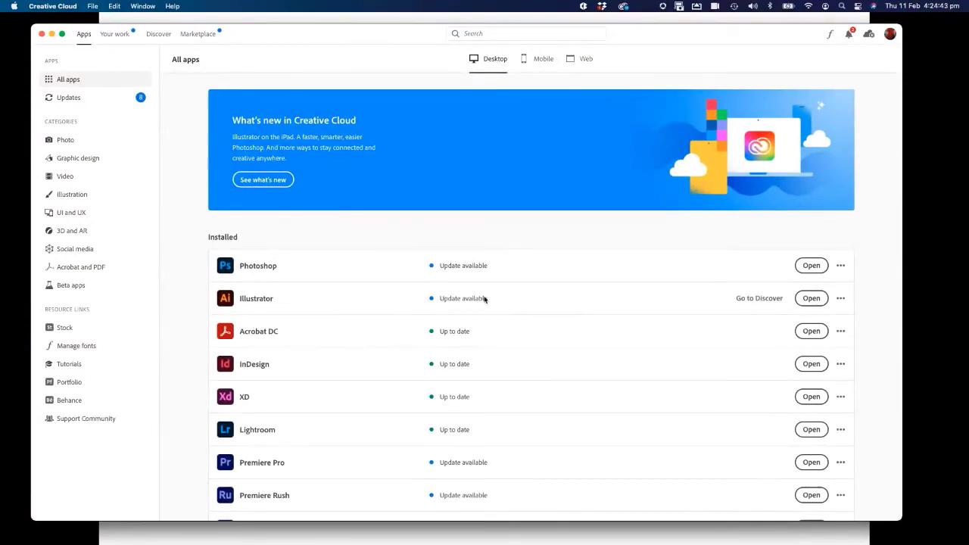
scroll(331, 285, "down", 2)
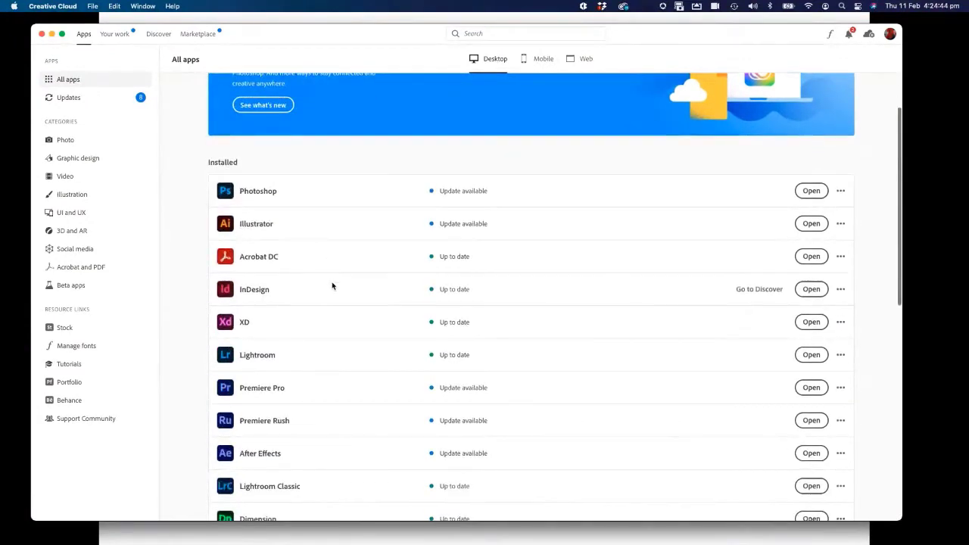
scroll(332, 286, "up", 2)
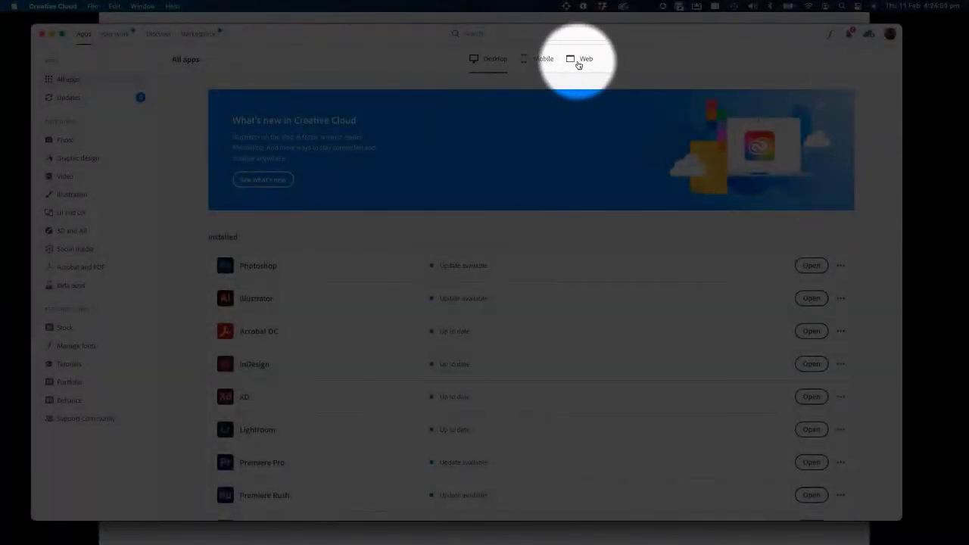
- Show the mobile apps in Creative Cloud and look through the whole range
left_click(540, 63)
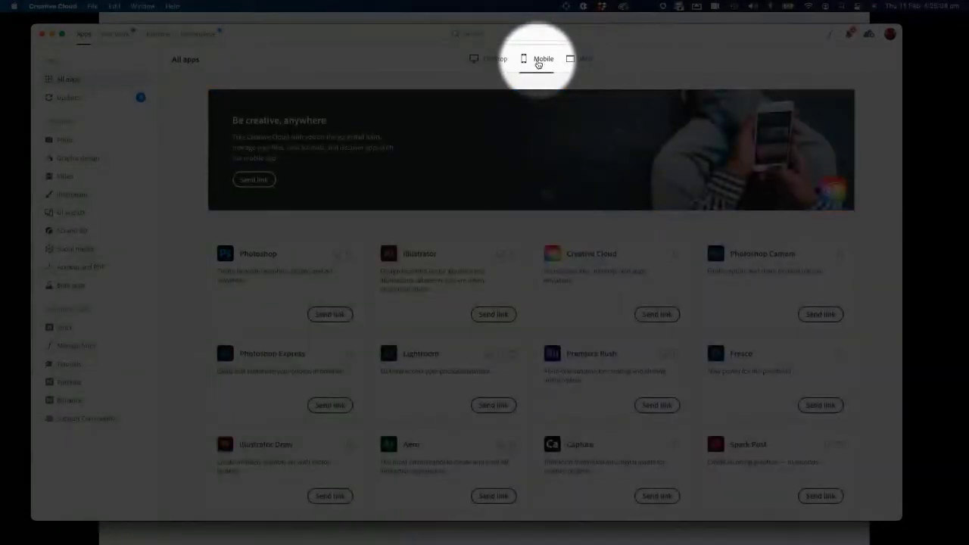
scroll(552, 283, "down", 2)
scroll(552, 282, "down", 2)
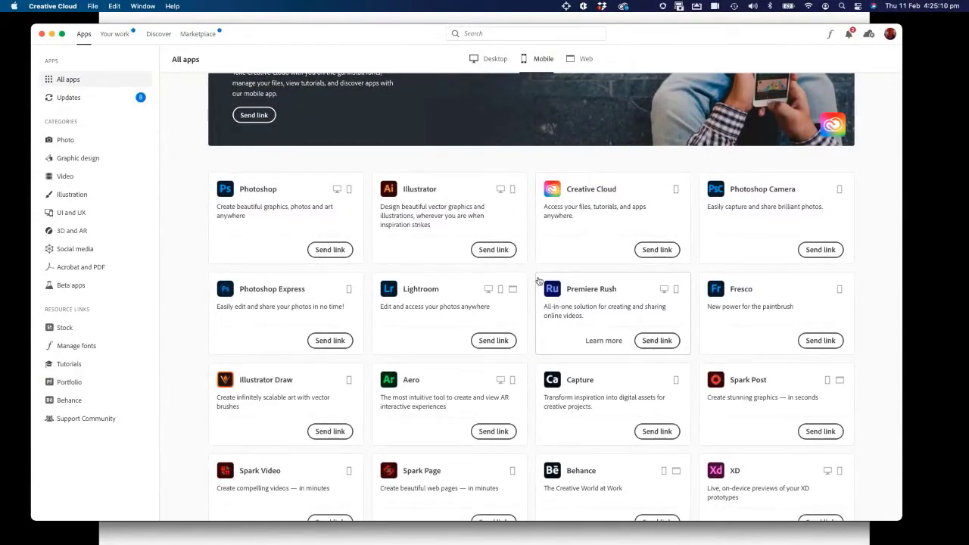
scroll(540, 281, "down", 6)
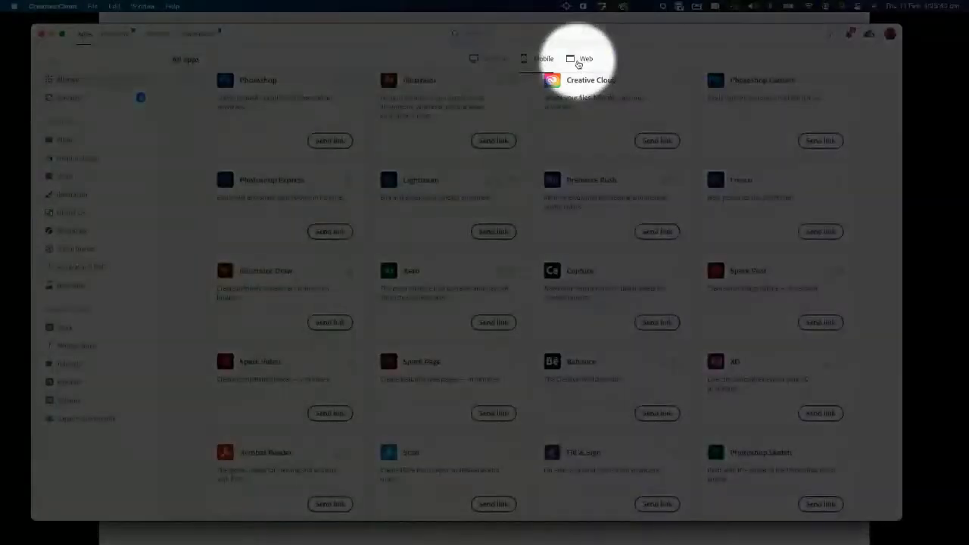
- Show the Creative Cloud web apps, launch Spark from there, and close the browser window it opens in
left_click(579, 60)
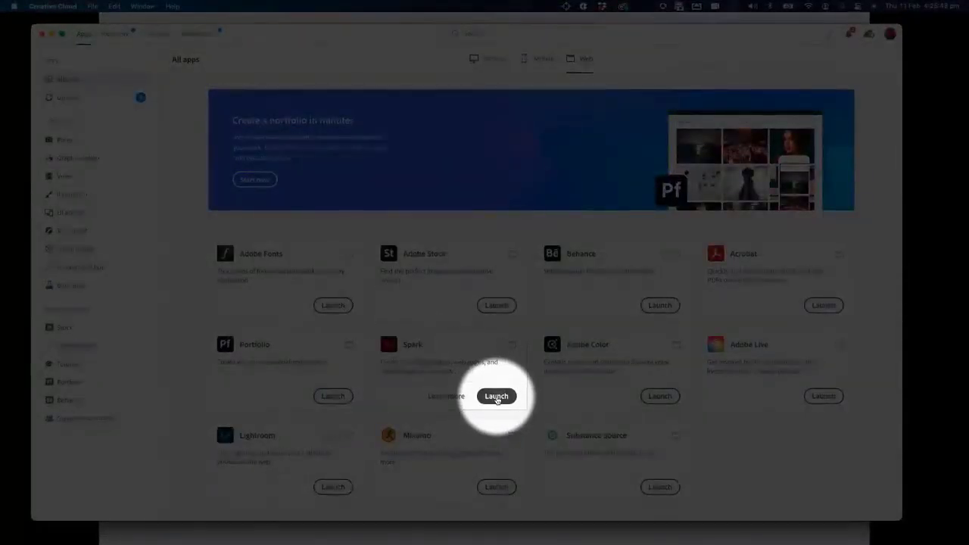
left_click(497, 397)
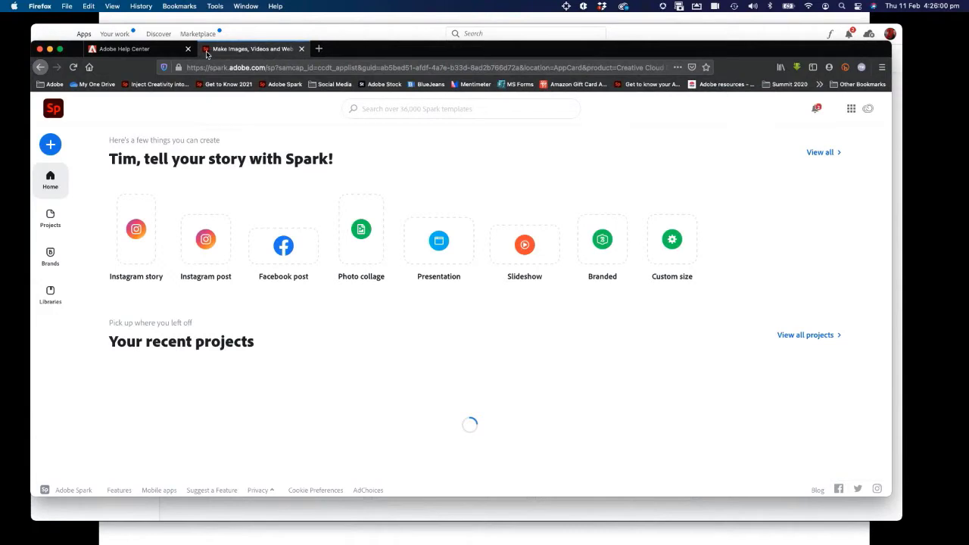
left_click(40, 50)
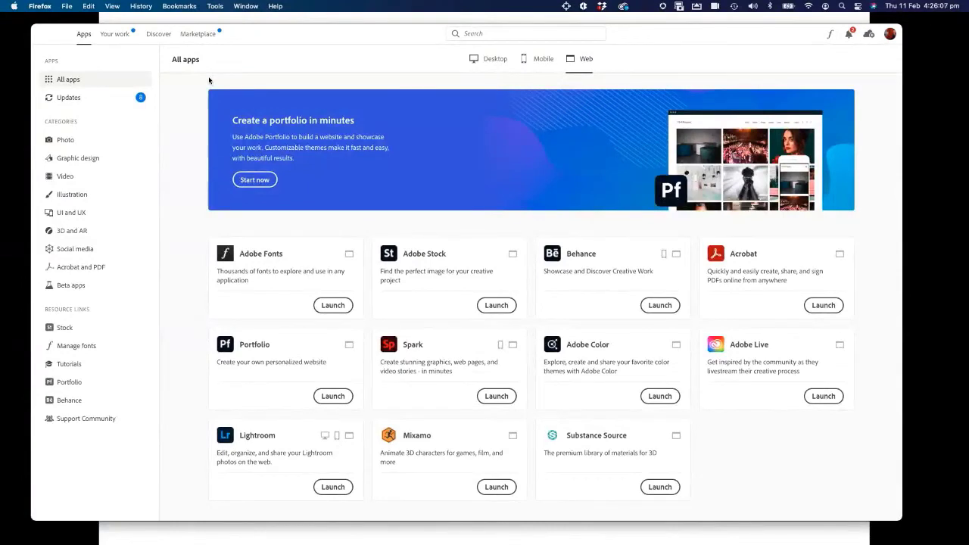
- Switch to Chrome, open the bookmarked Adobe Spark site, and choose to log in with a school account
key("super+Tab")
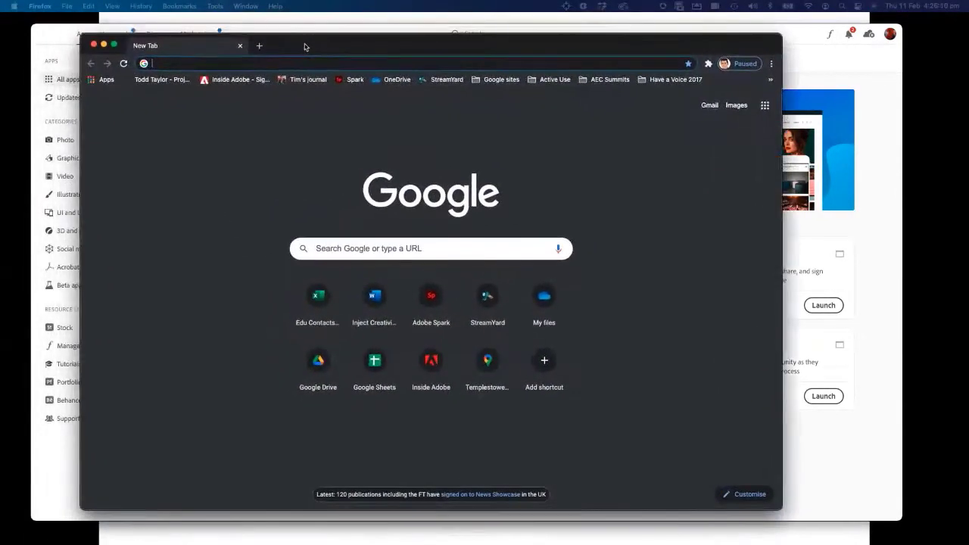
left_click(353, 79)
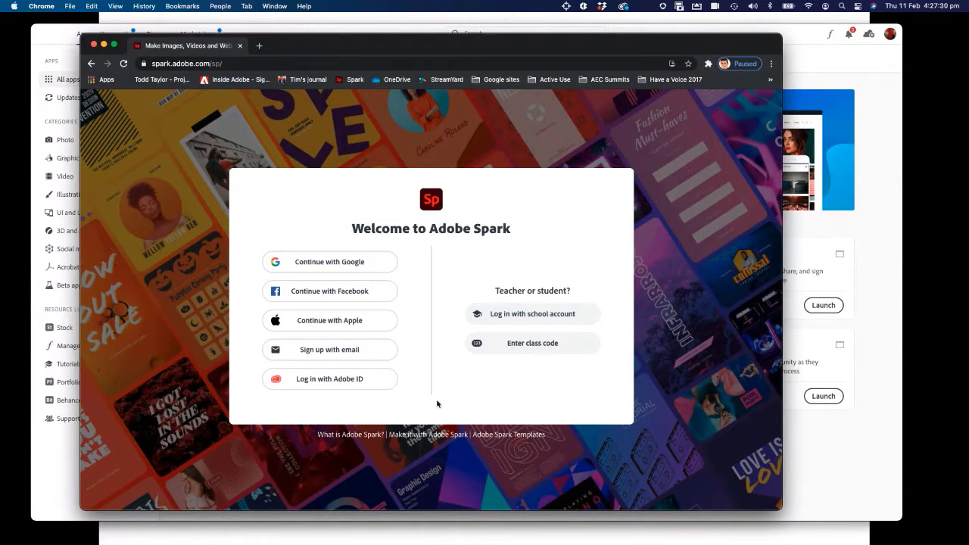
left_click(509, 318)
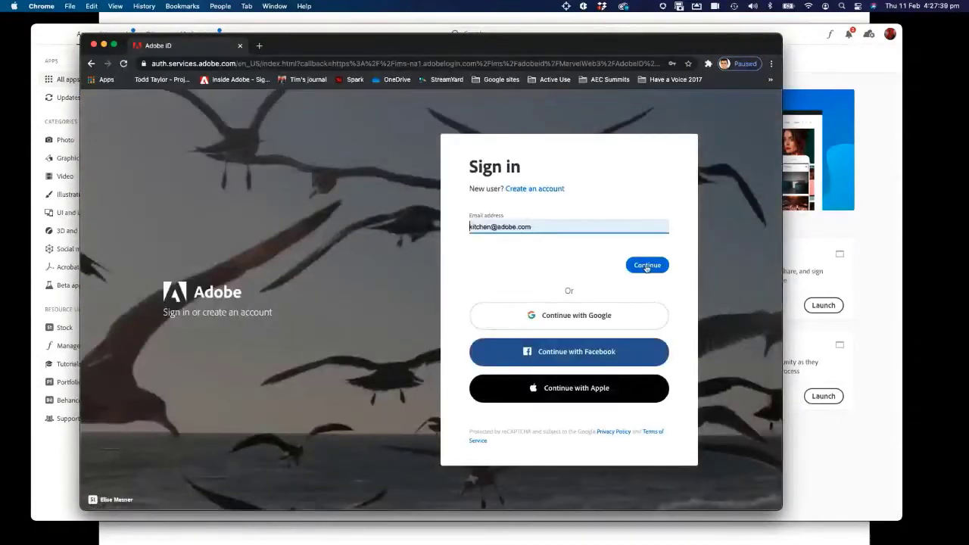
- Continue with the filled-in e-mail address, select the Company or School Account, and sign in using an Okta Verify push
left_click(647, 266)
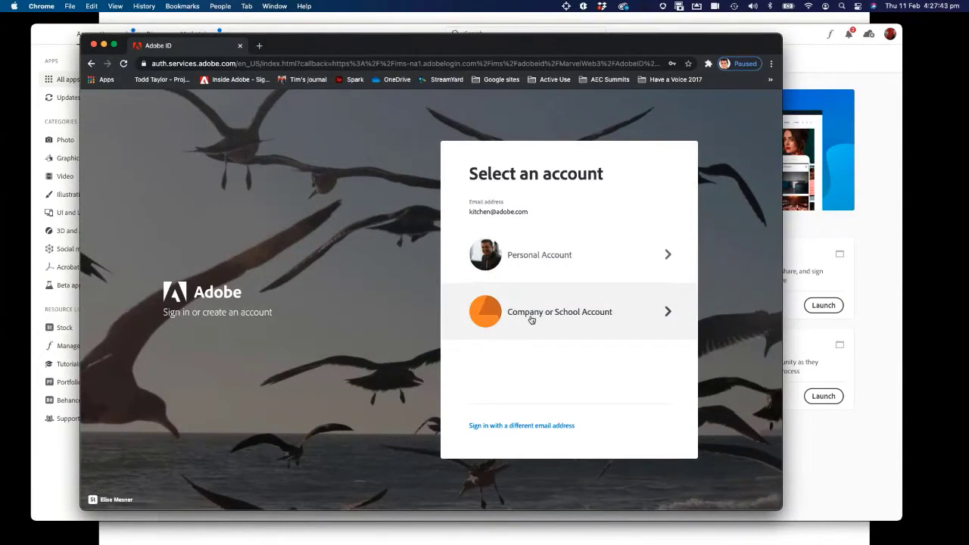
left_click(532, 318)
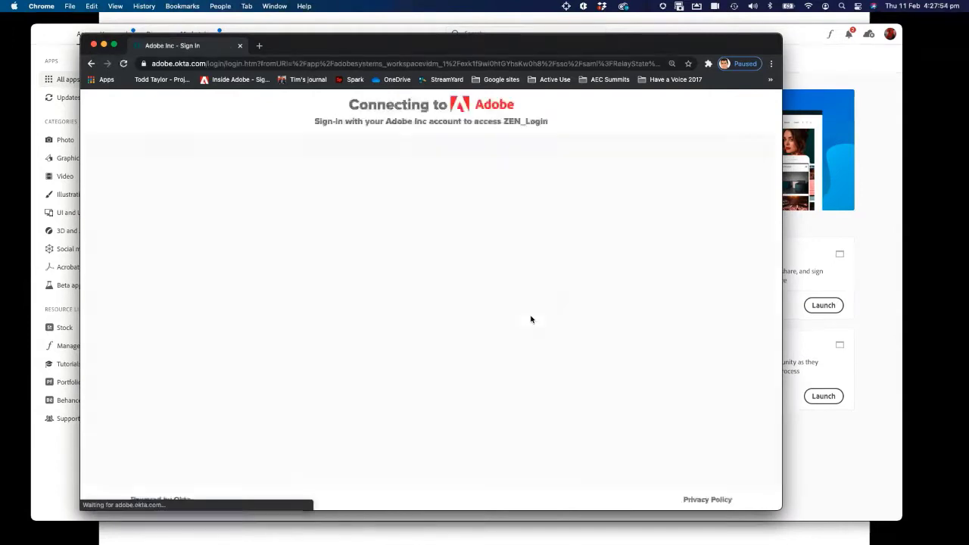
left_click(426, 499)
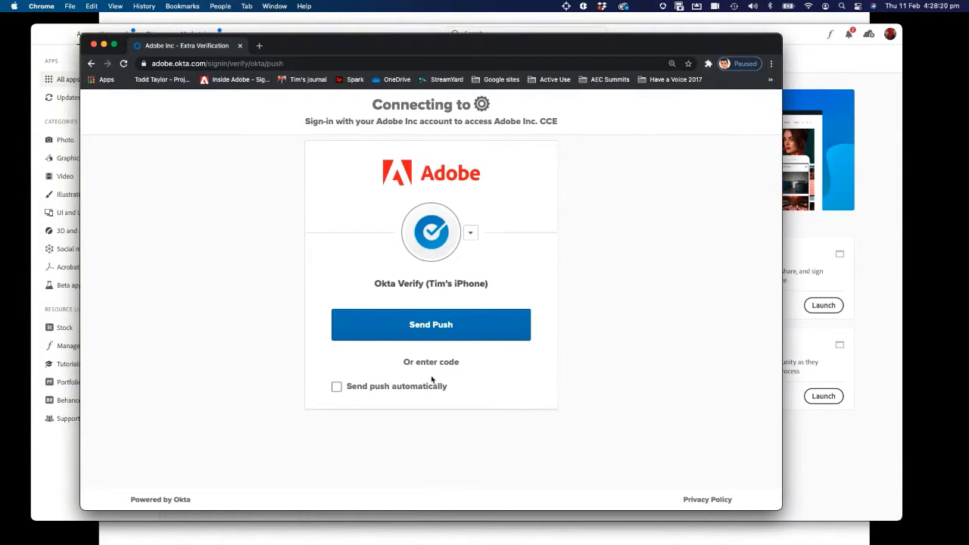
left_click(429, 327)
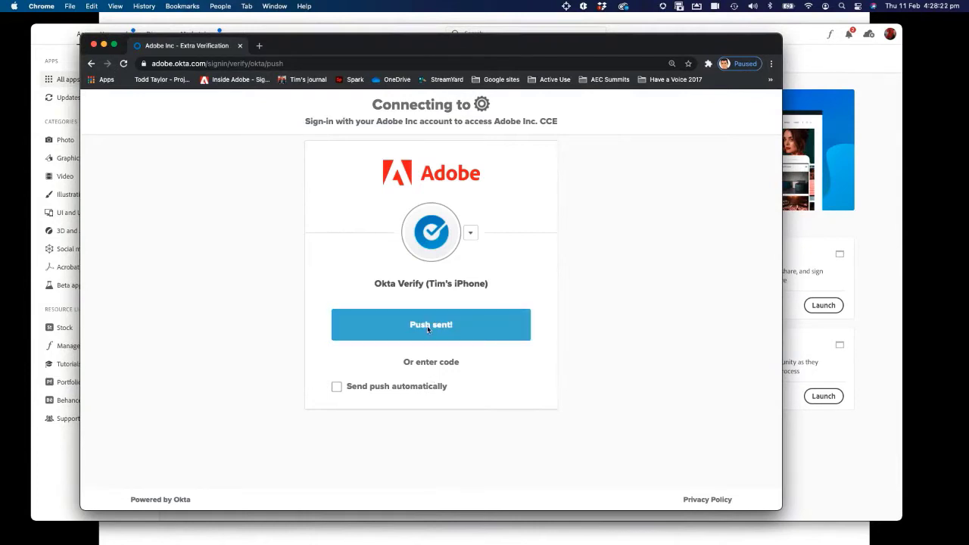
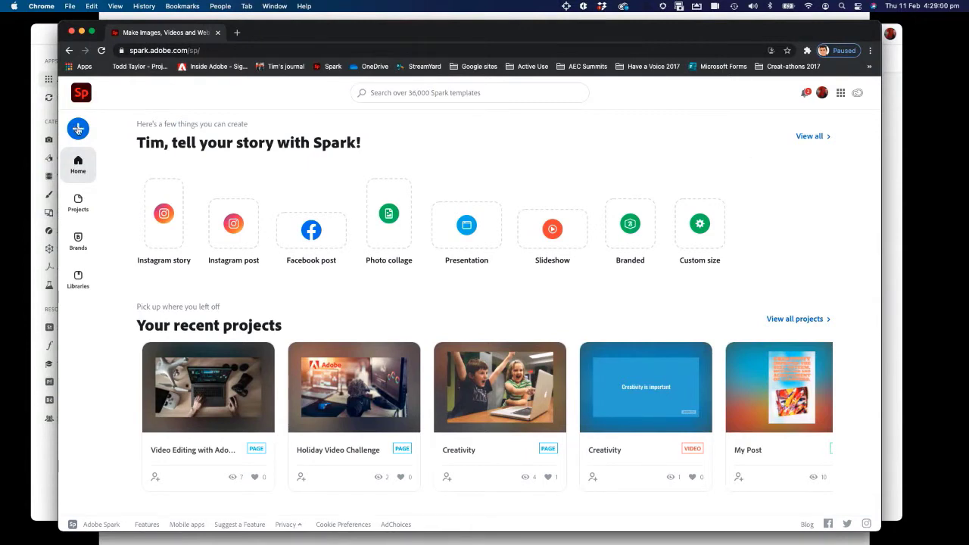
- Create a new Flyer project from the Spark home page's list of project types
left_click(78, 130)
mouse_move(518, 388)
left_click(78, 131)
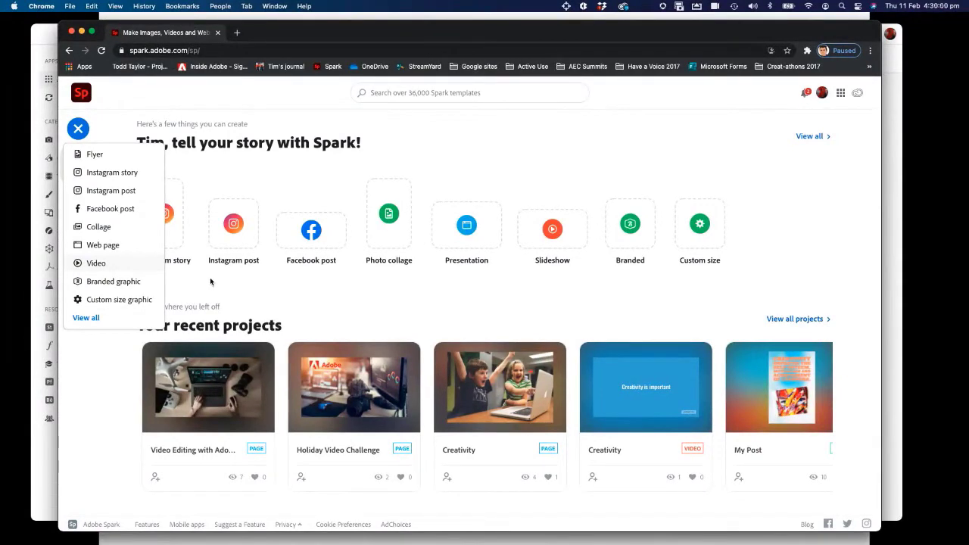
left_click(96, 155)
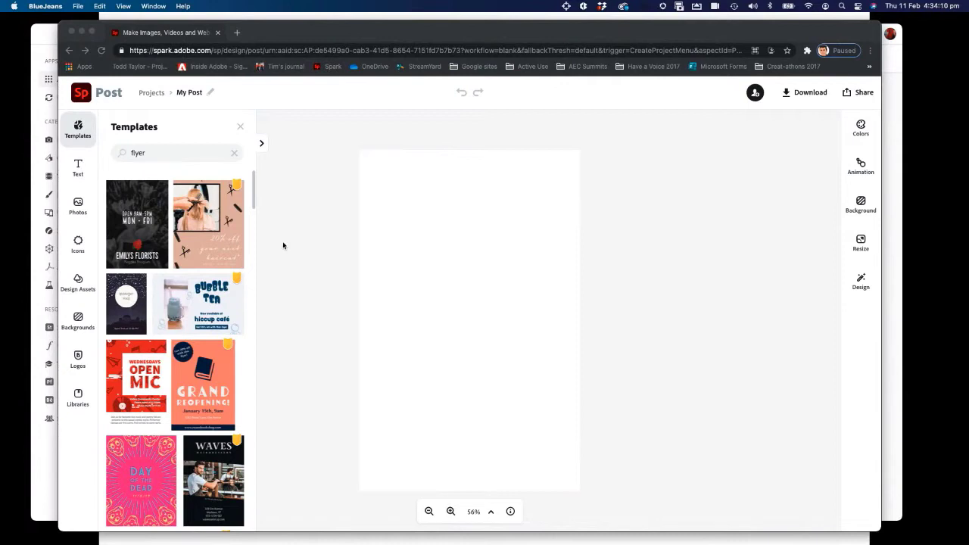
- Browse the flyer template results for available designs
scroll(203, 252, "down", 5)
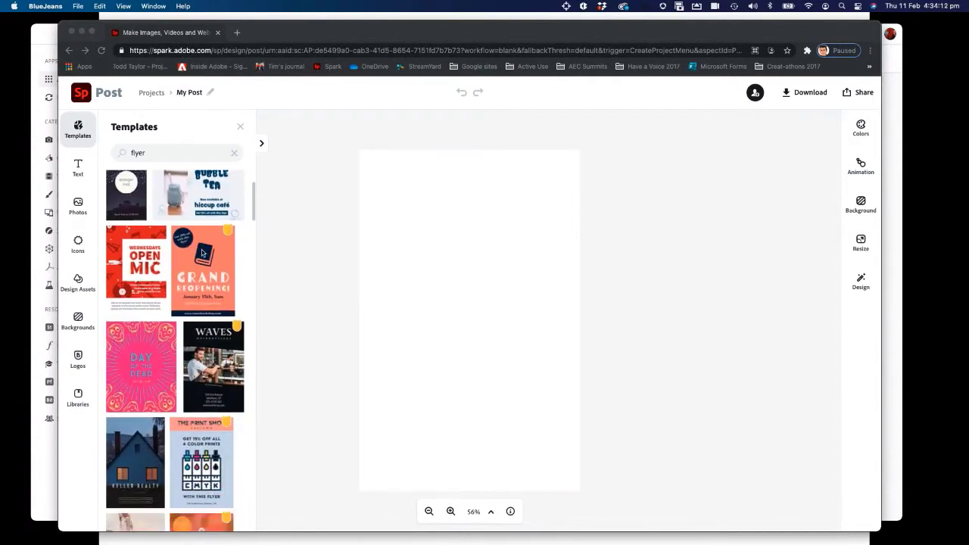
scroll(202, 252, "down", 4)
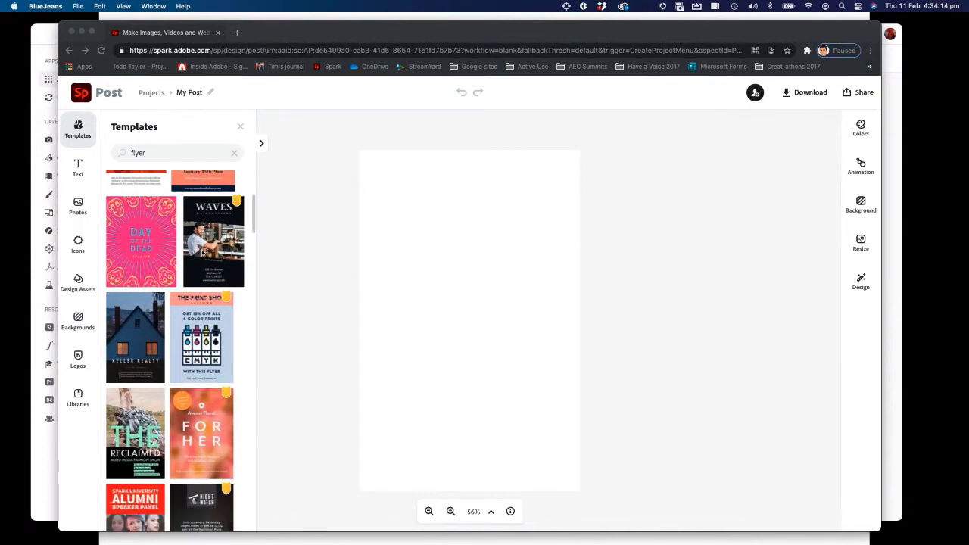
scroll(202, 252, "down", 3)
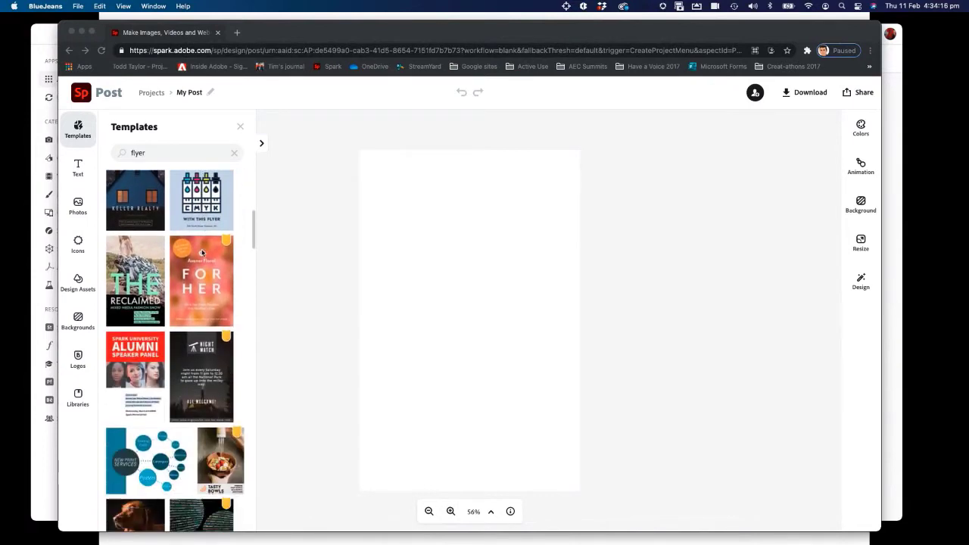
scroll(202, 252, "down", 4)
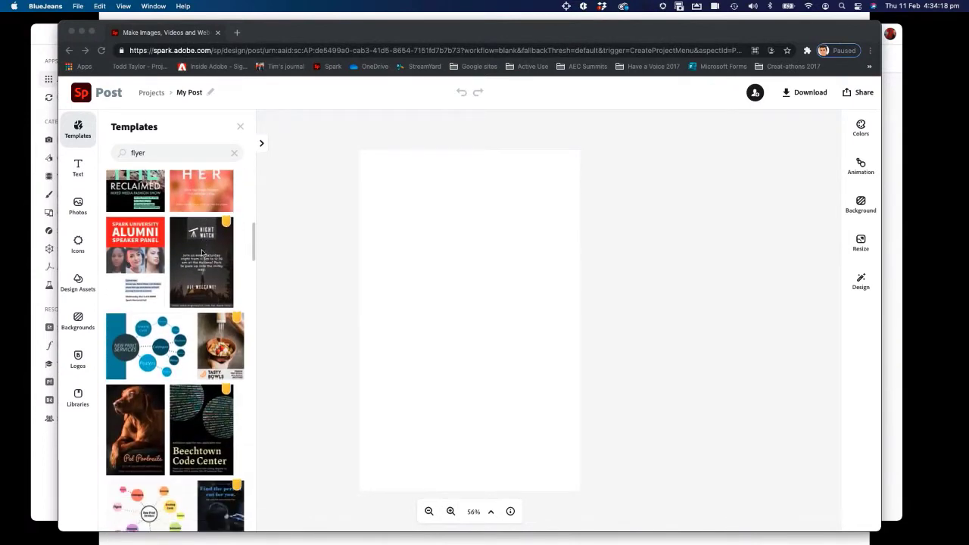
scroll(202, 253, "down", 2)
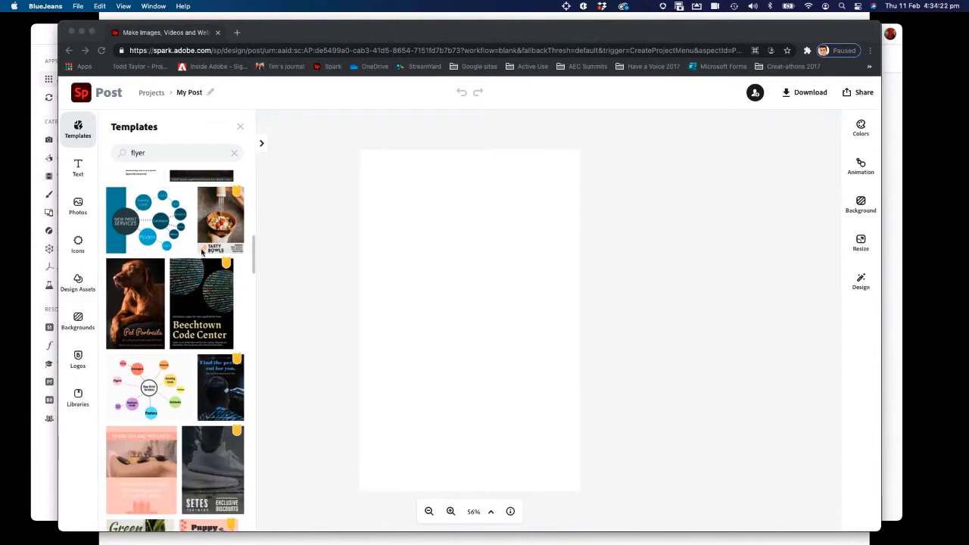
scroll(202, 252, "down", 7)
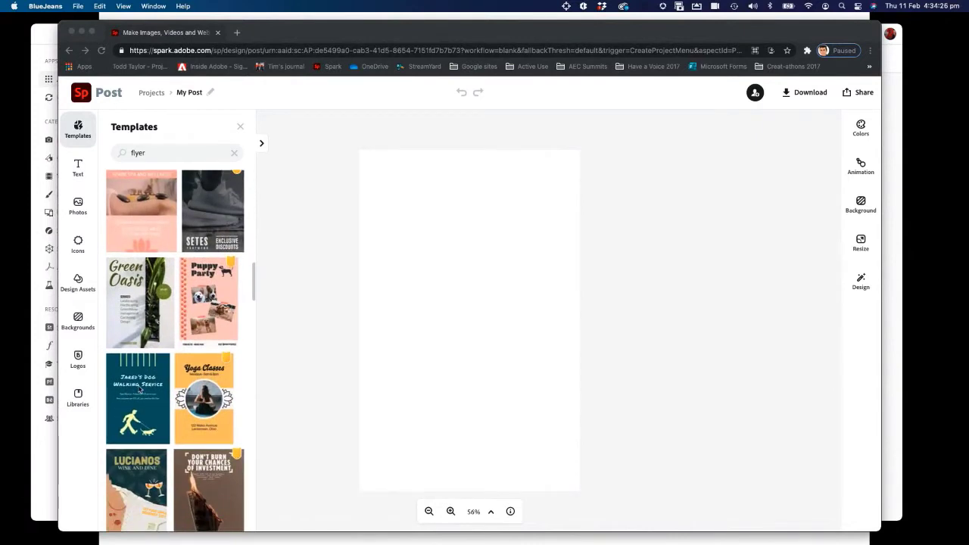
left_click(140, 390)
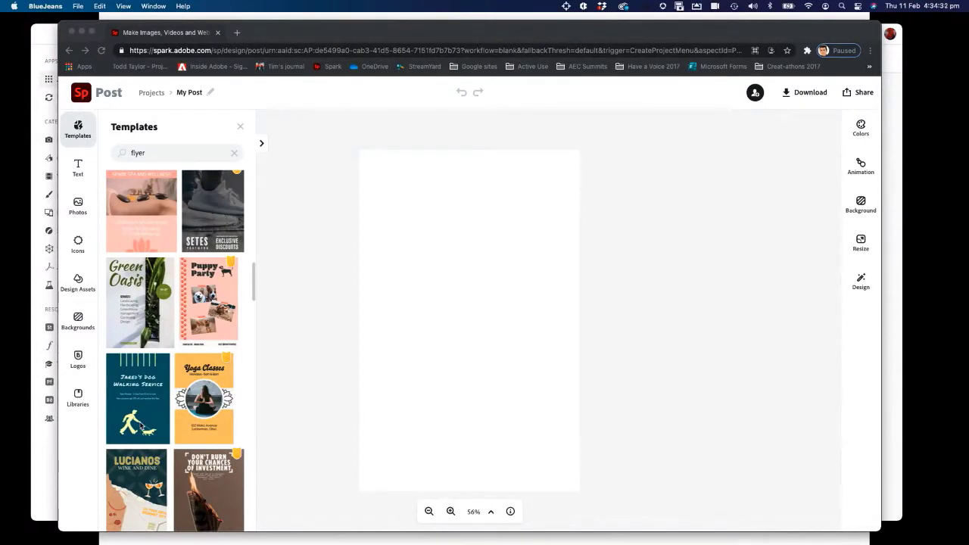
scroll(141, 426, "up", 5)
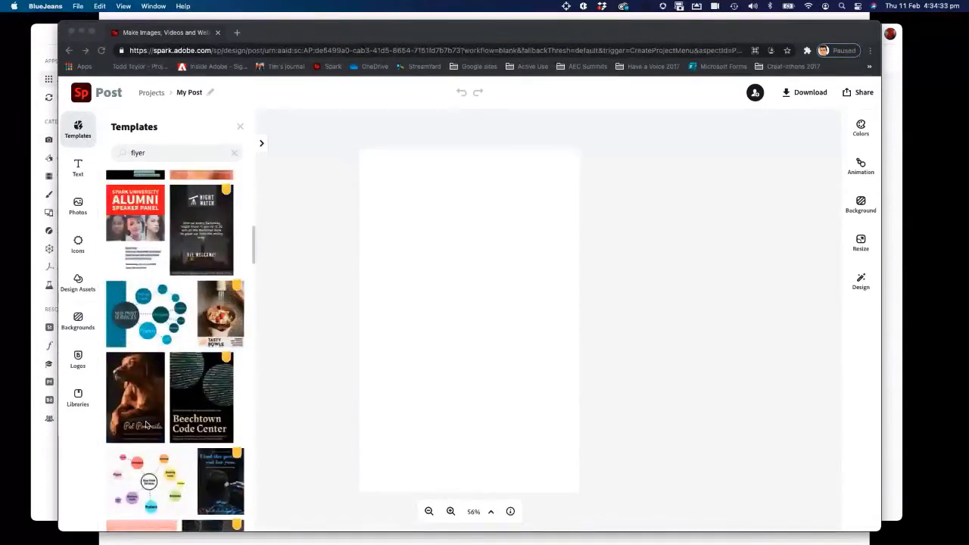
scroll(146, 426, "up", 2)
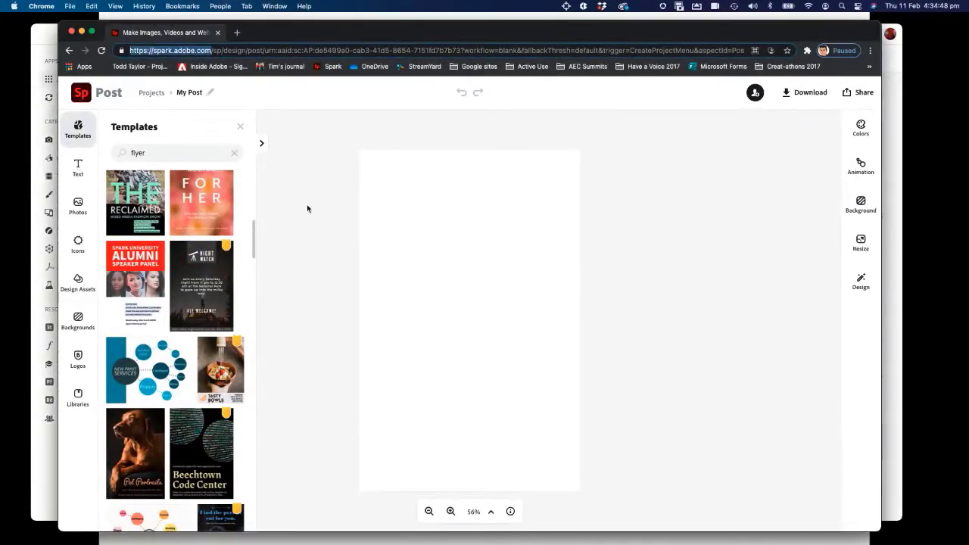
- Add the text "Creativity is so important" to the blank flyer and place it near the top of the page
left_click(77, 164)
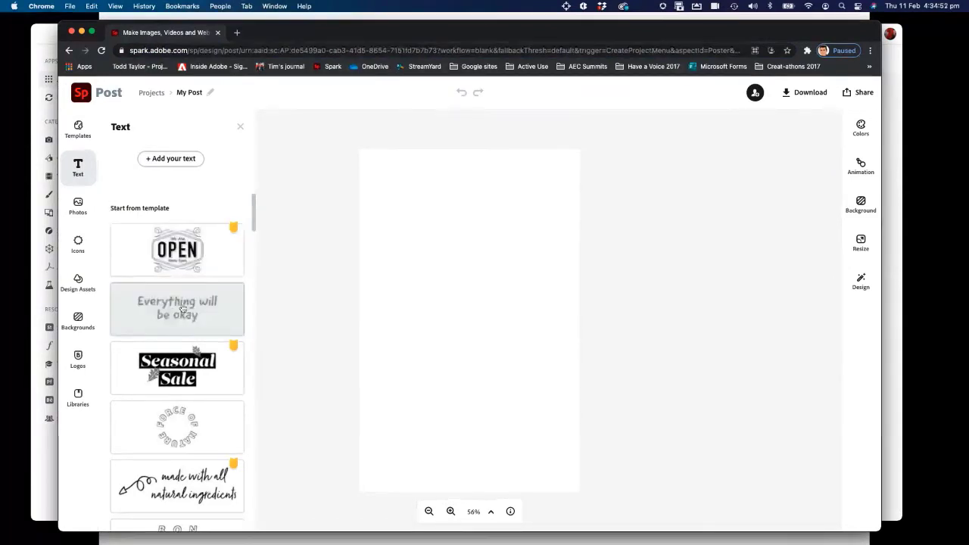
scroll(182, 309, "down", 3)
scroll(182, 310, "down", 9)
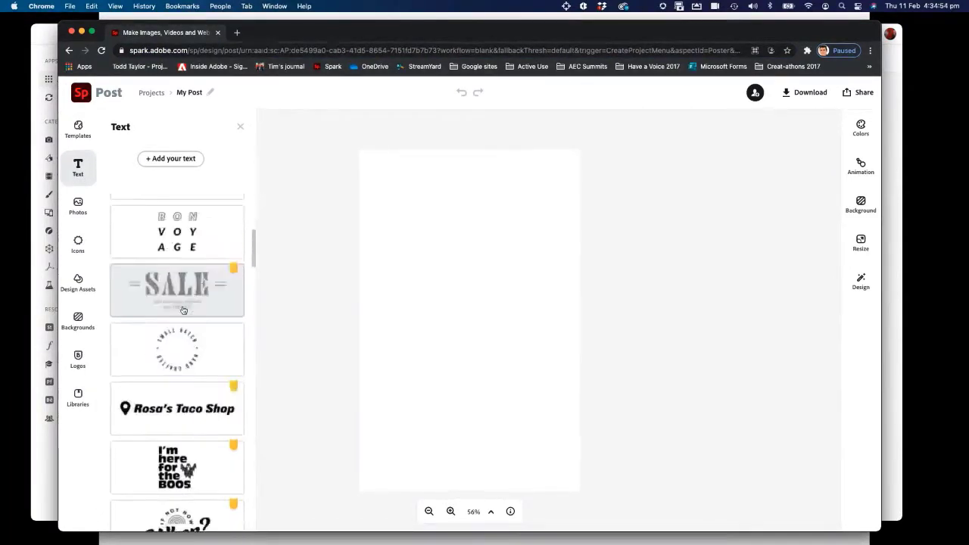
scroll(183, 310, "down", 5)
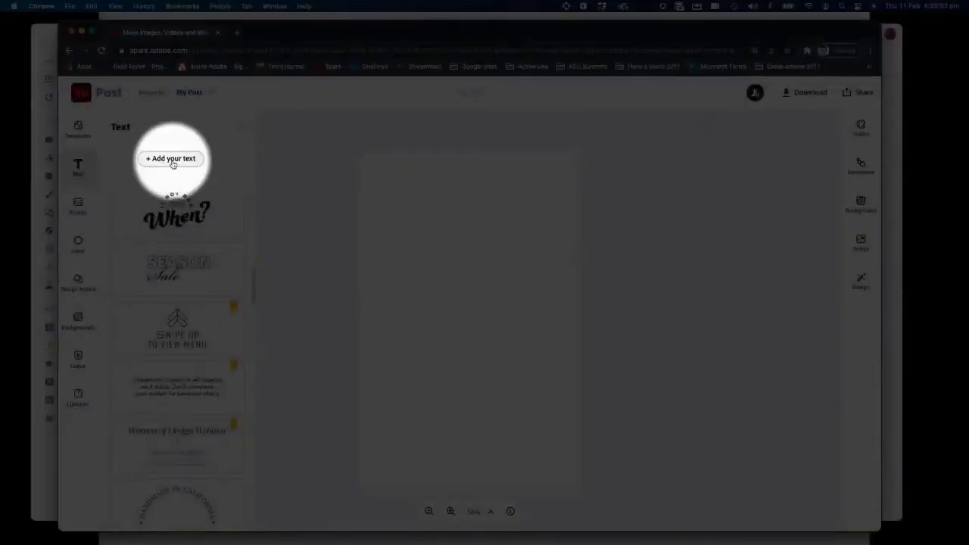
left_click(172, 160)
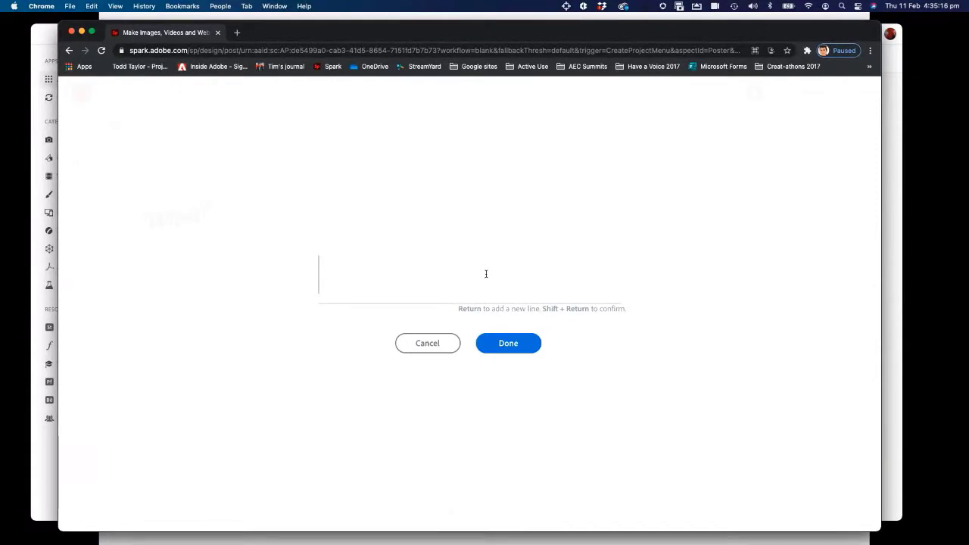
type("Creativit")
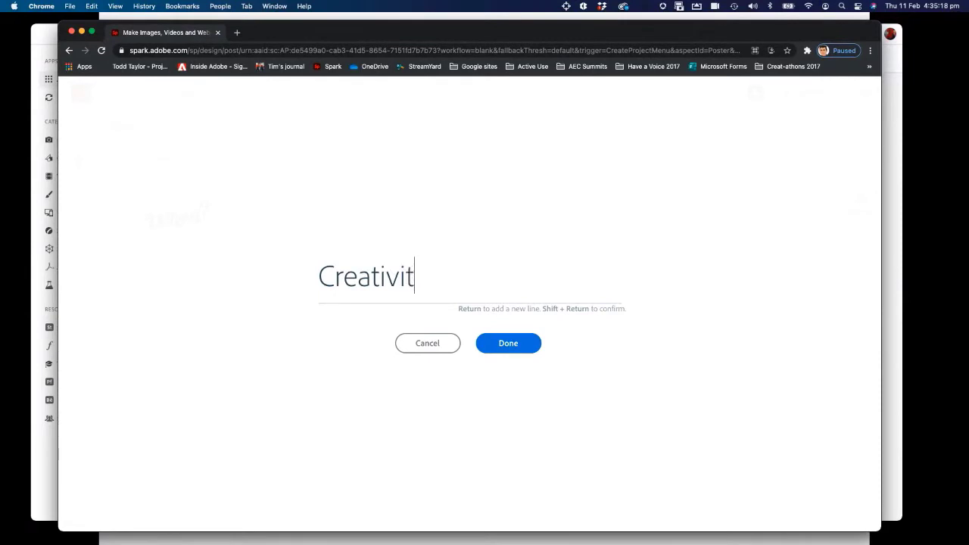
type("y is so important")
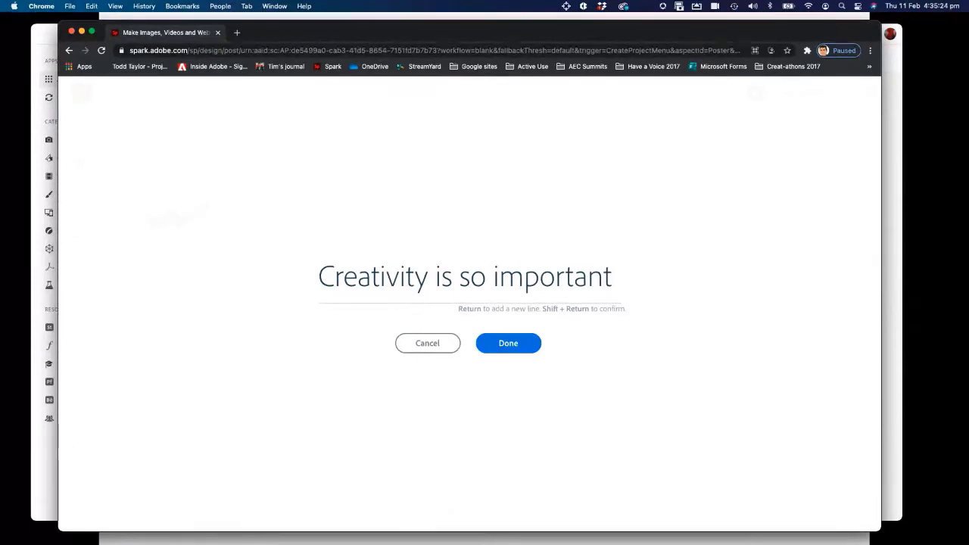
left_click(502, 344)
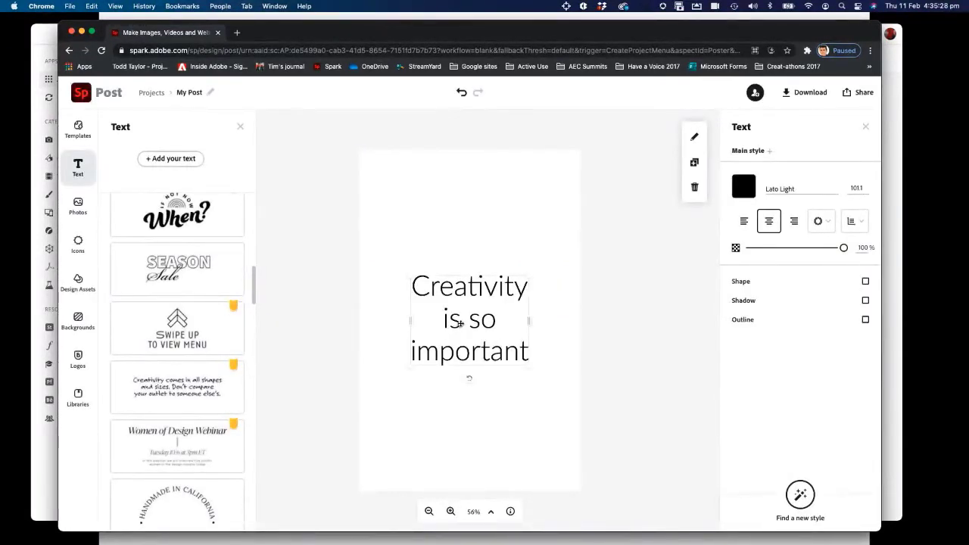
left_click_drag(455, 324, 460, 221)
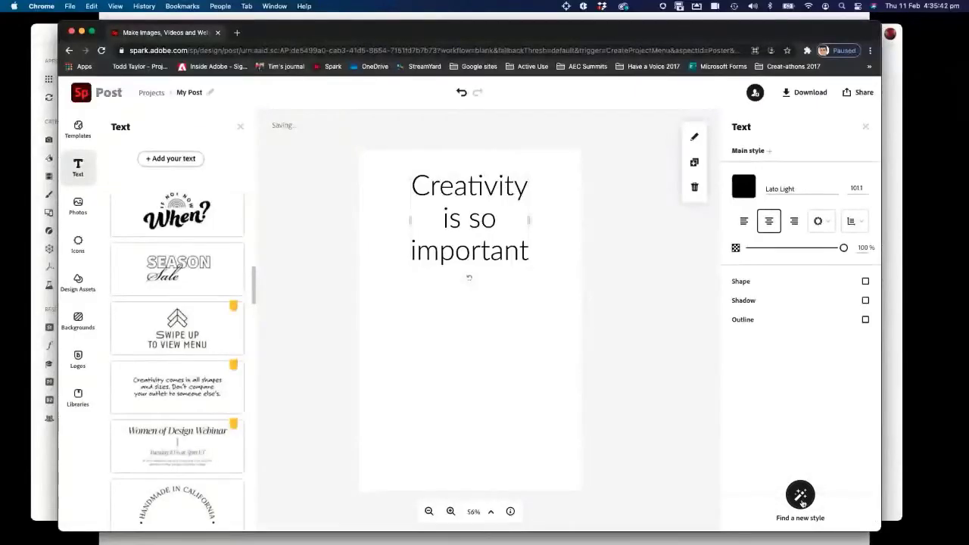
- Cycle the text through suggested new styles, settling on gold Permanent Marker lettering with a black outline
left_click(802, 501)
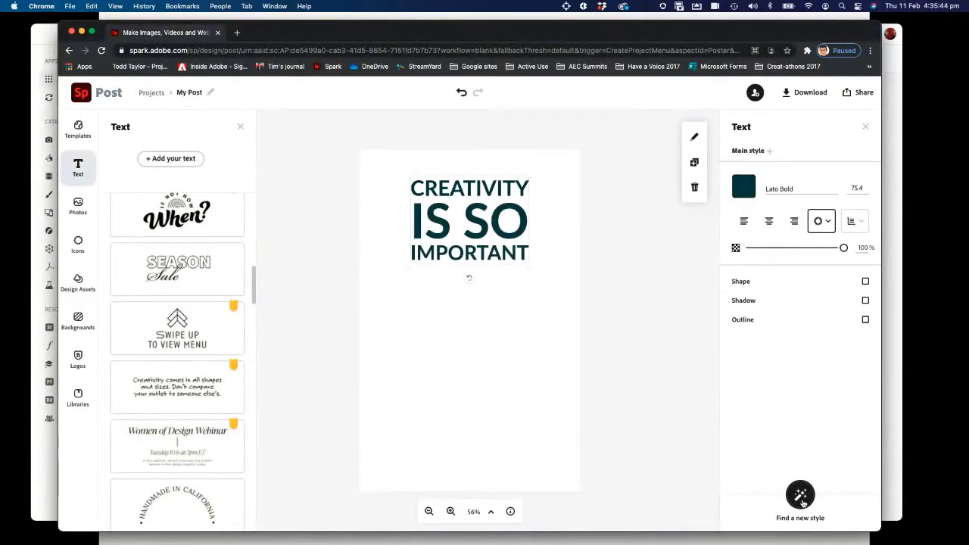
left_click(802, 501)
left_click(802, 501)
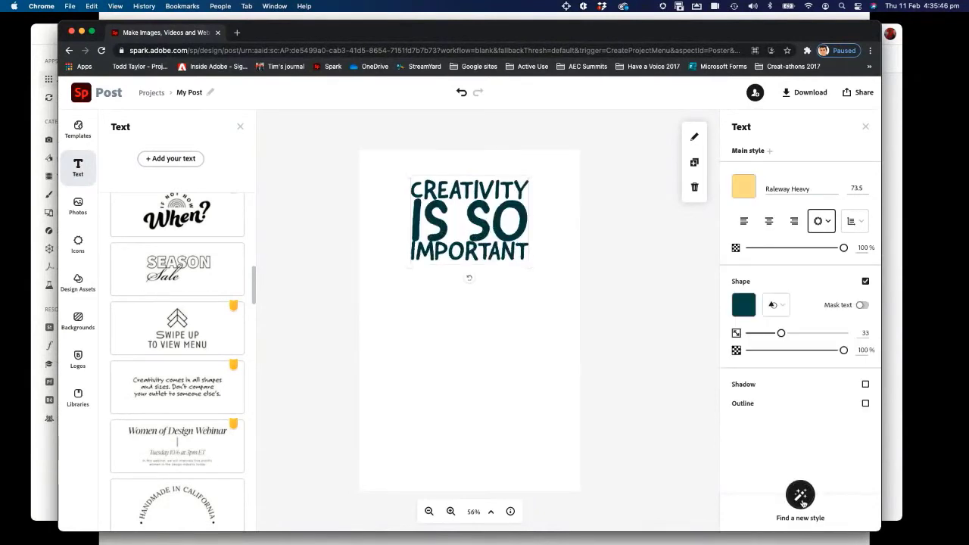
left_click(802, 501)
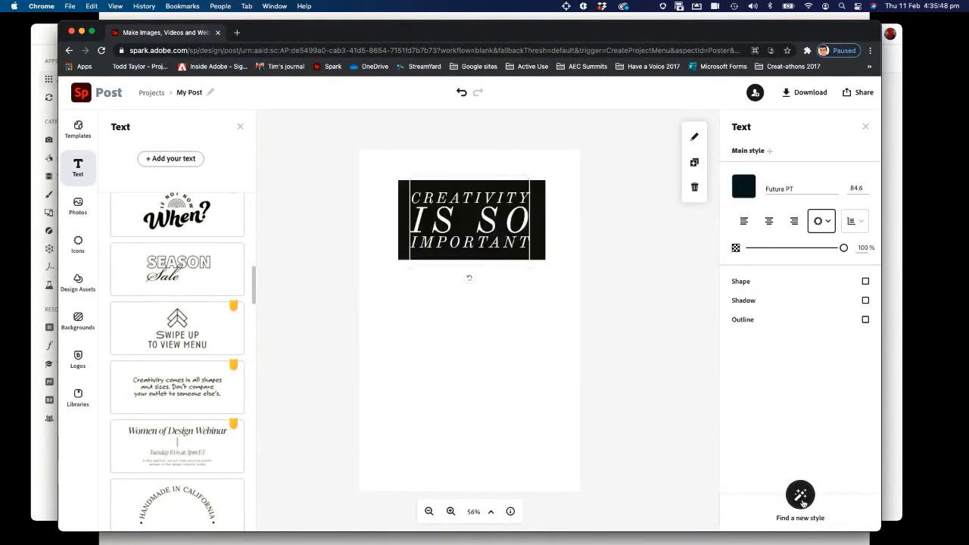
left_click(802, 501)
left_click(802, 502)
left_click(802, 501)
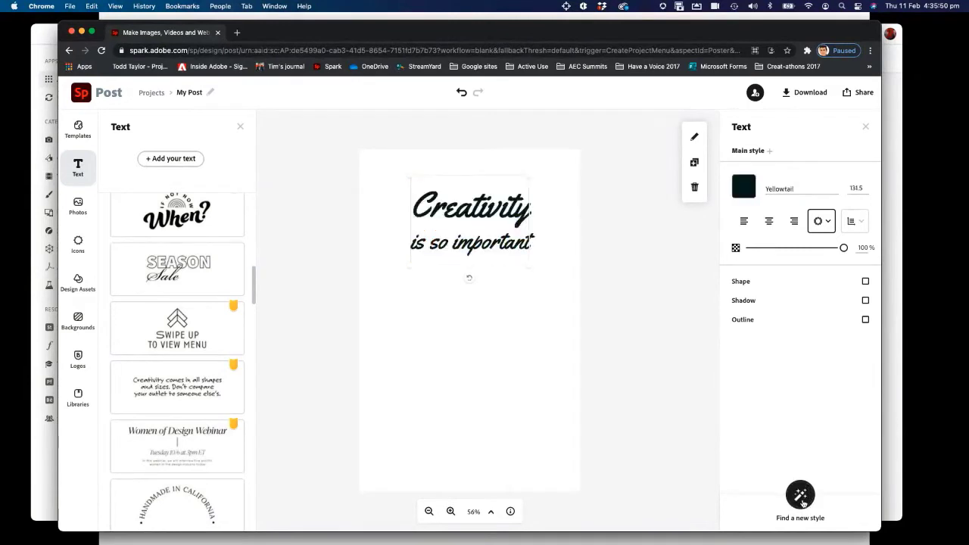
left_click(802, 501)
left_click(802, 501)
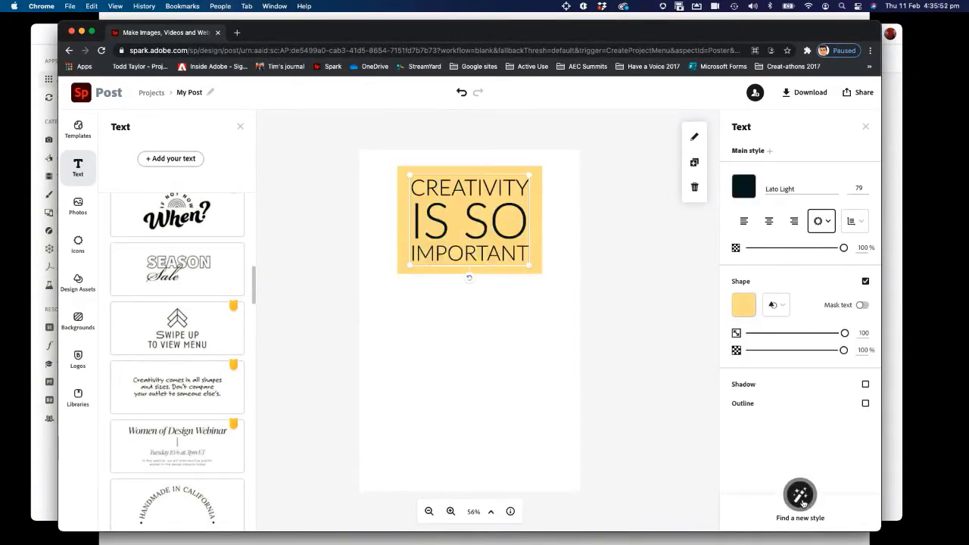
left_click(802, 501)
left_click(802, 501)
left_click(802, 502)
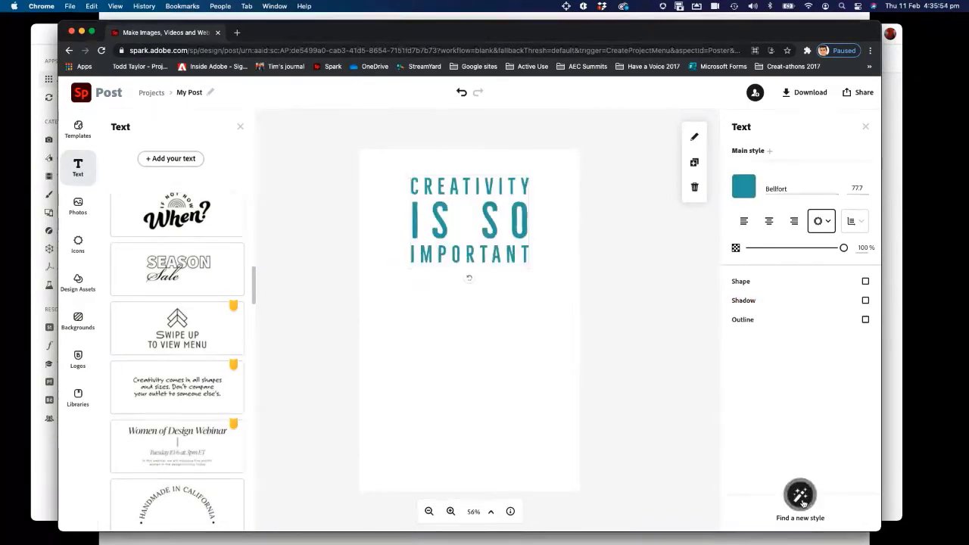
left_click(802, 502)
left_click(802, 502)
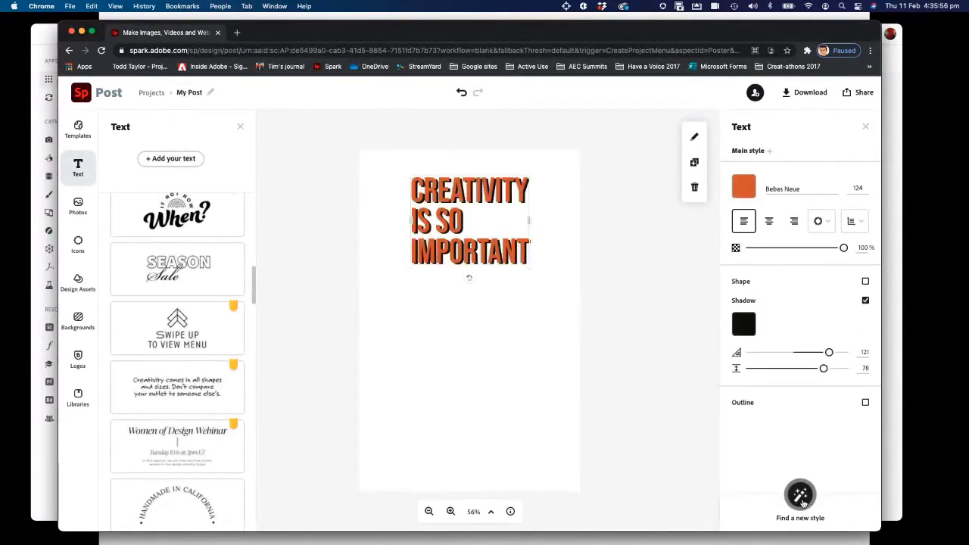
left_click(802, 502)
left_click(802, 502)
left_click(802, 501)
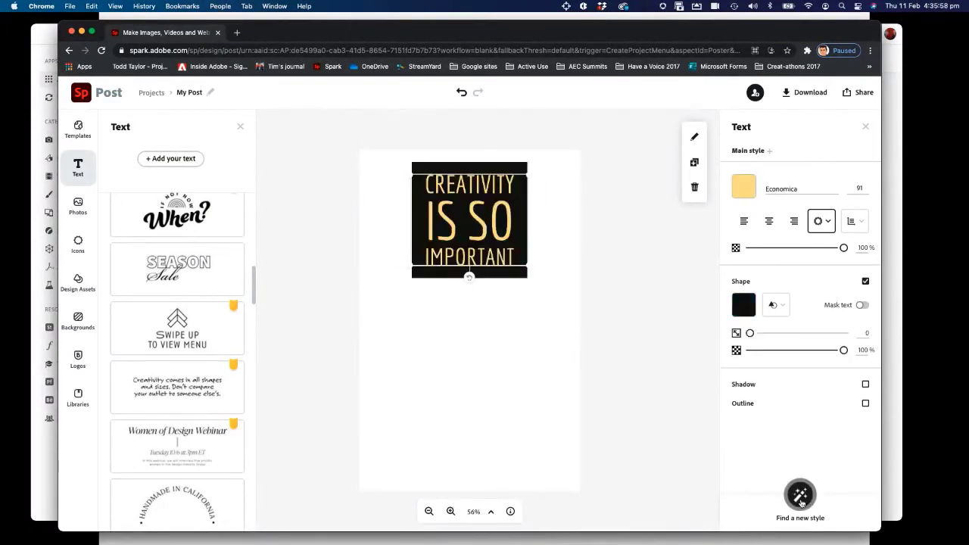
left_click(801, 501)
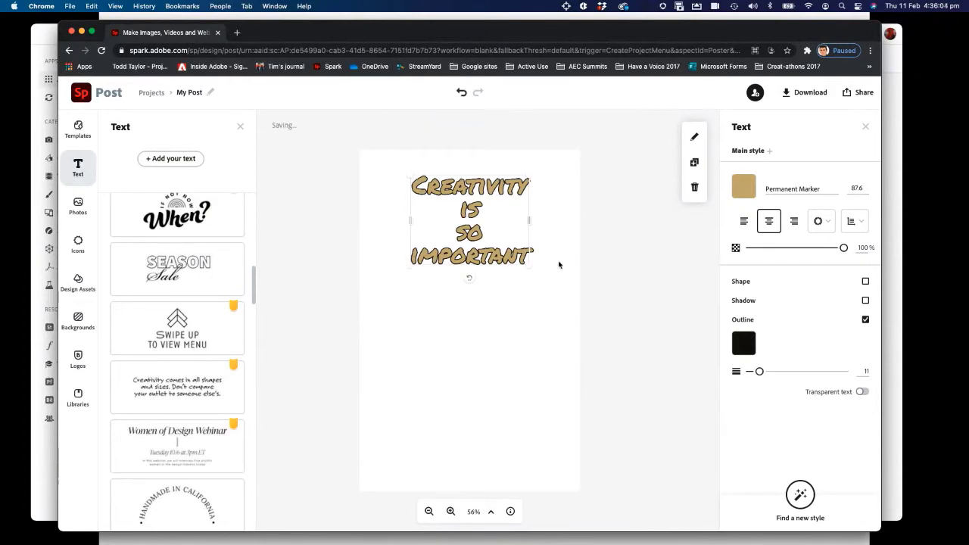
- Enlarge the text to size 135.5, centre it horizontally on the page, and rotate it slightly anticlockwise
left_click_drag(532, 268, 565, 296)
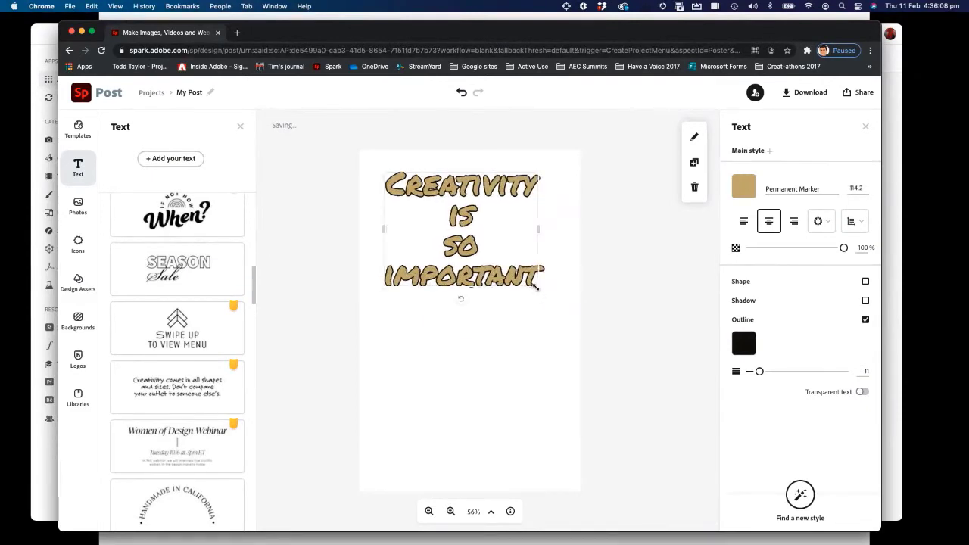
left_click_drag(539, 290, 548, 303)
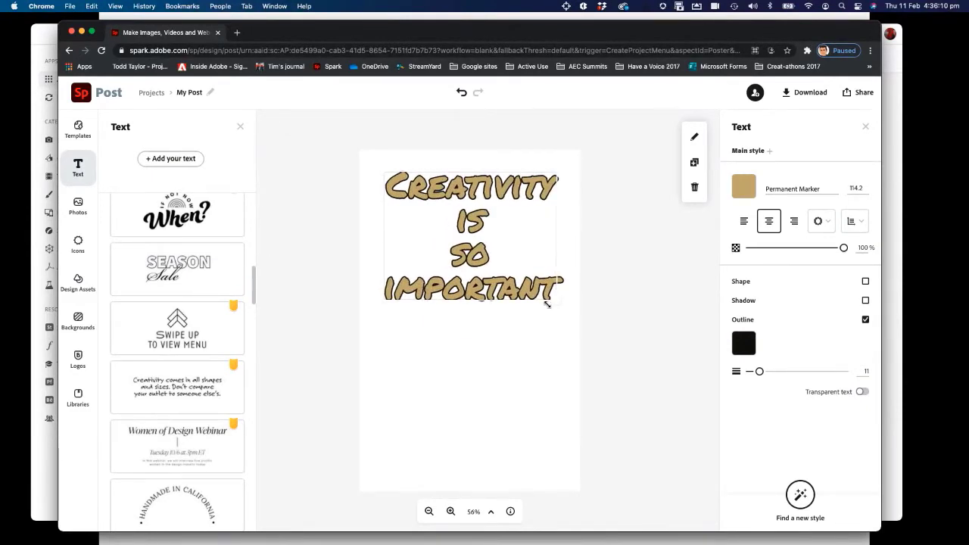
left_click_drag(384, 300, 372, 307)
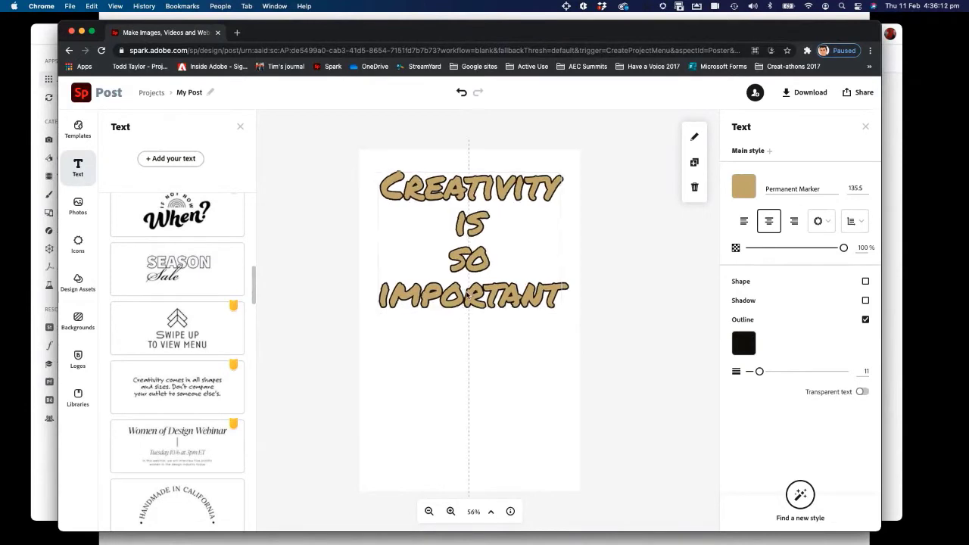
left_click_drag(470, 324, 478, 323)
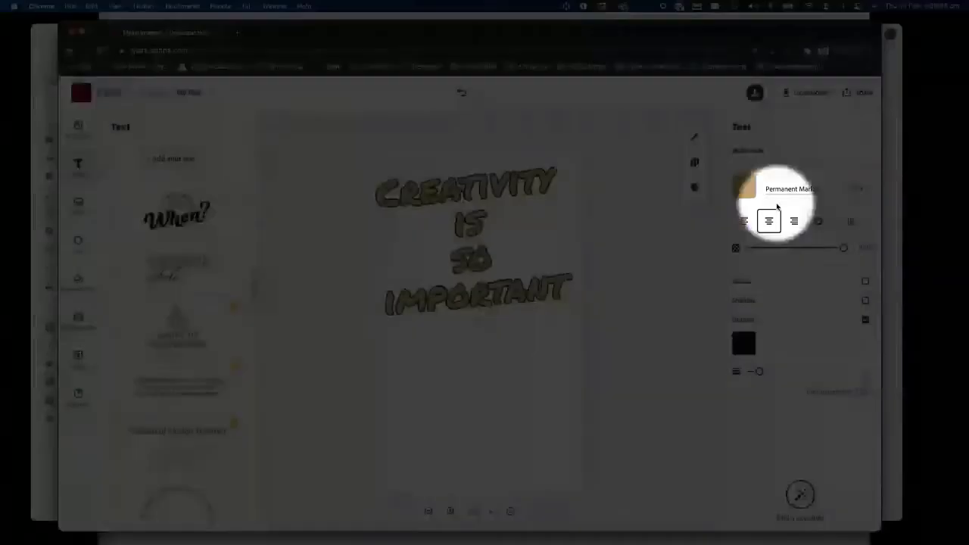
- View the available fonts while keeping Permanent Marker, and recolour the text with the orange from the current palette
left_click(834, 191)
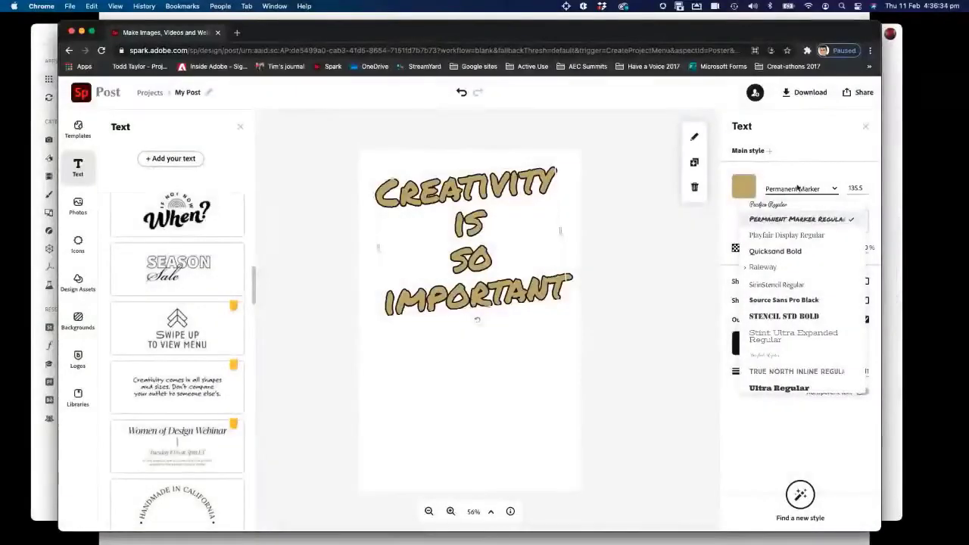
left_click(813, 192)
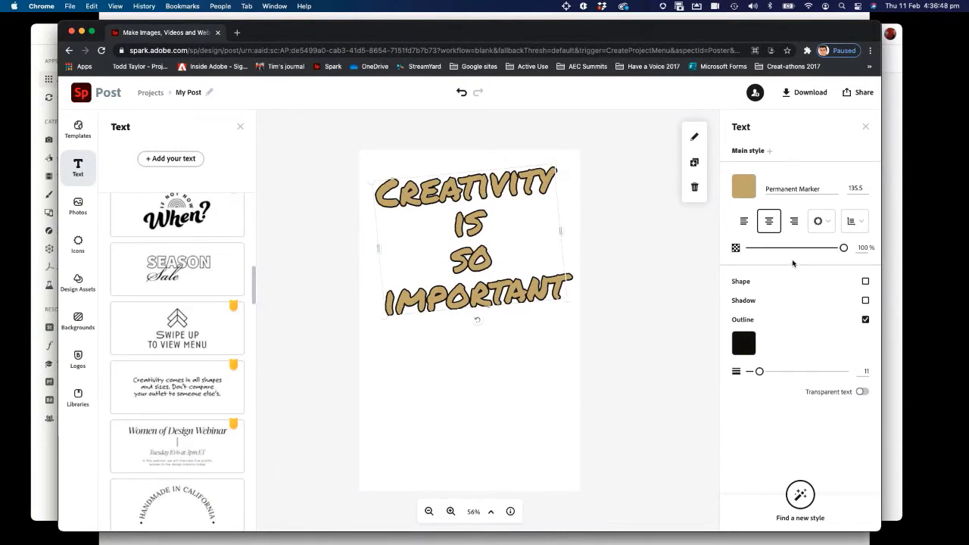
left_click(746, 188)
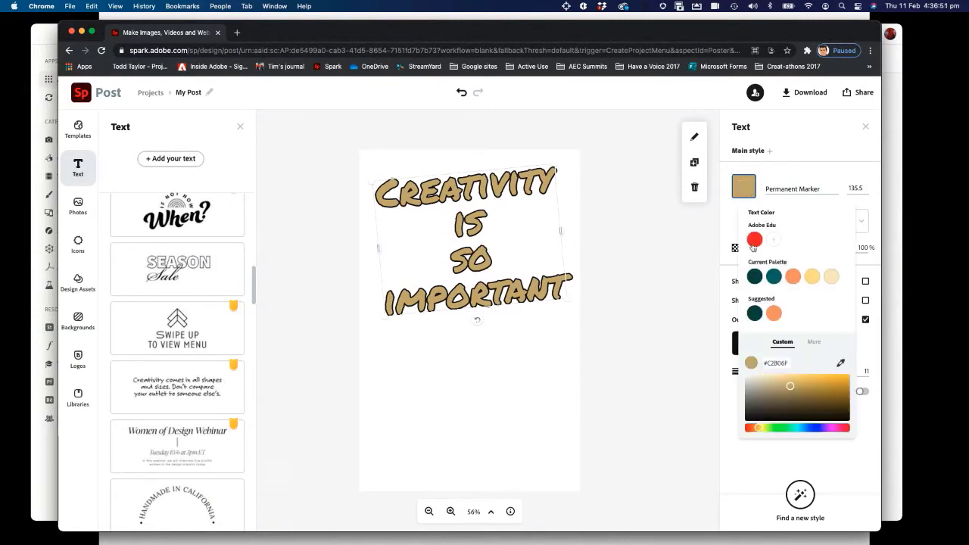
left_click(793, 278)
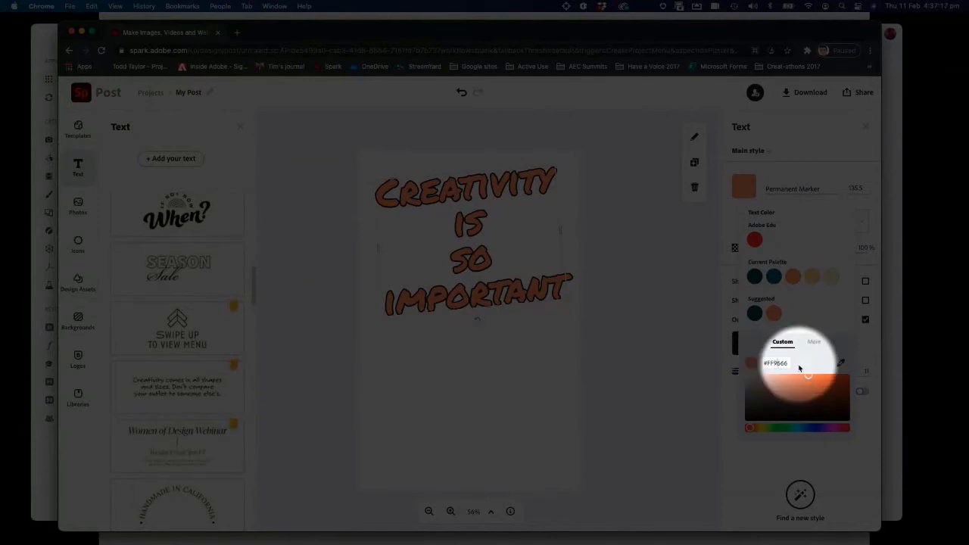
key("Escape")
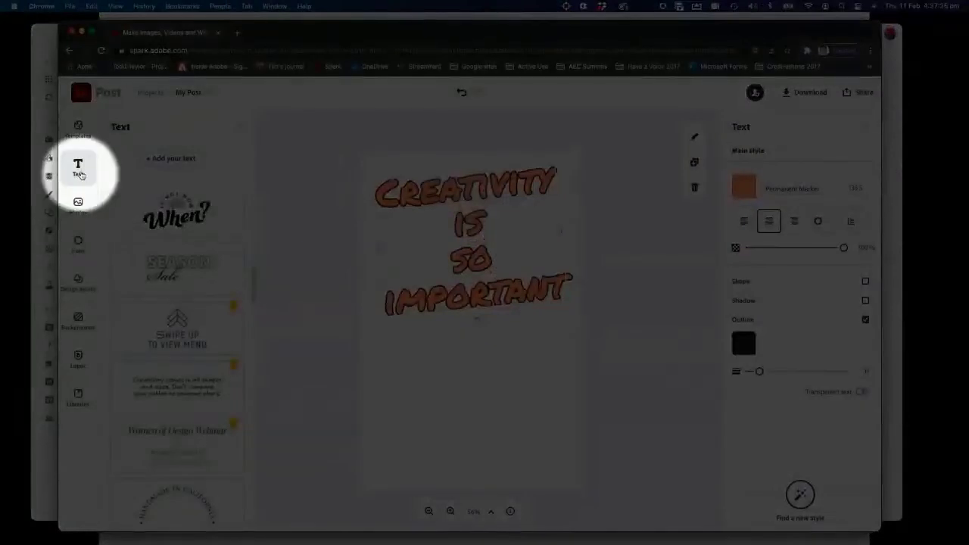
- Search the free photos for "creativity" and add the picture of two cheering children at a laptop to the flyer
left_click(78, 209)
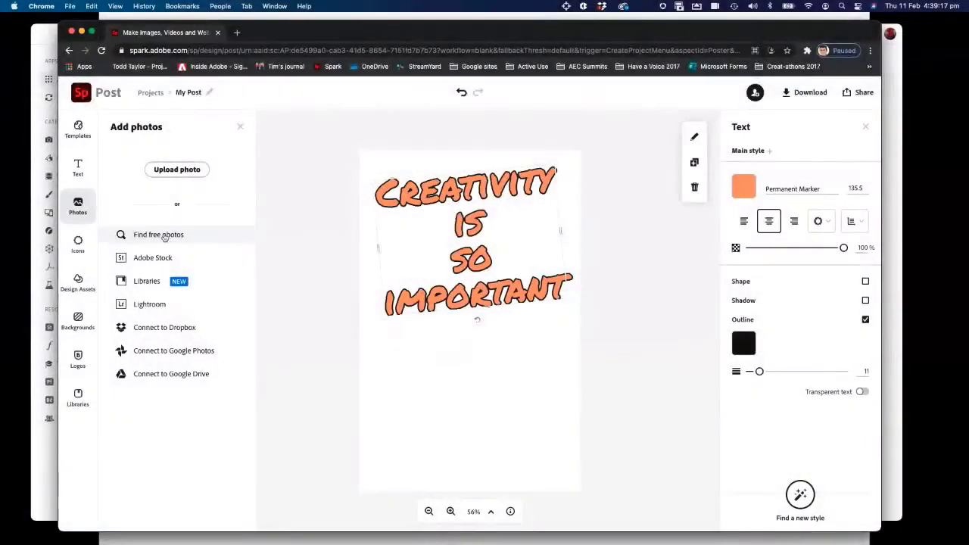
left_click(162, 237)
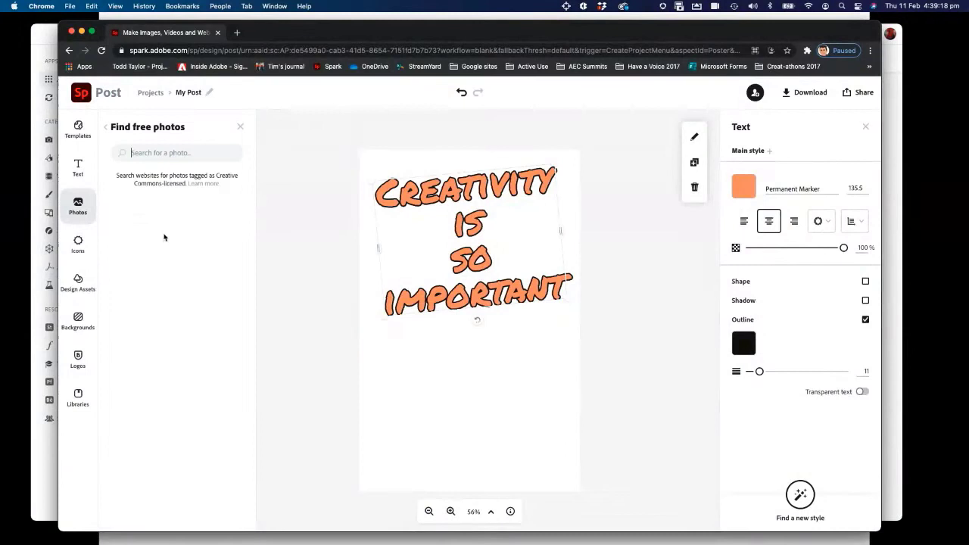
left_click(144, 152)
type("creativity")
key("Return")
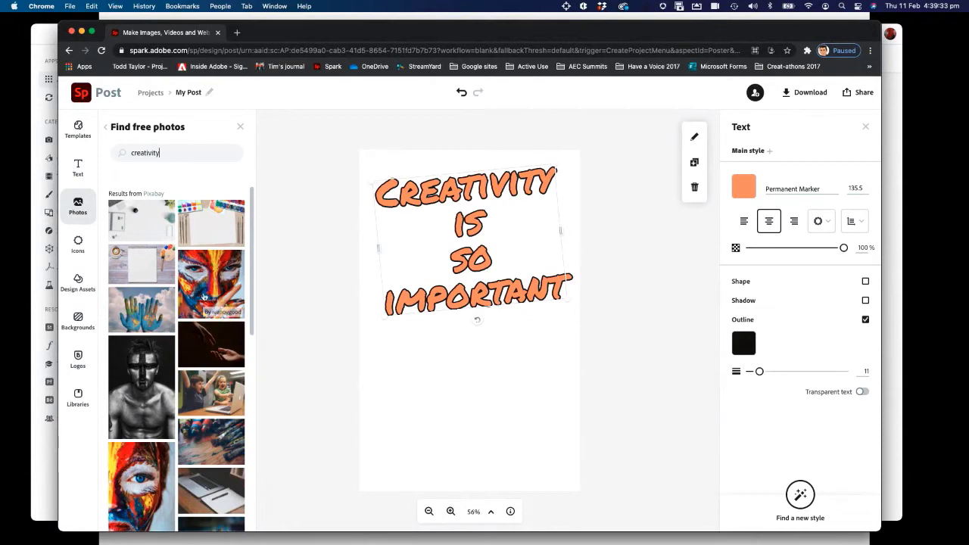
scroll(212, 305, "down", 2)
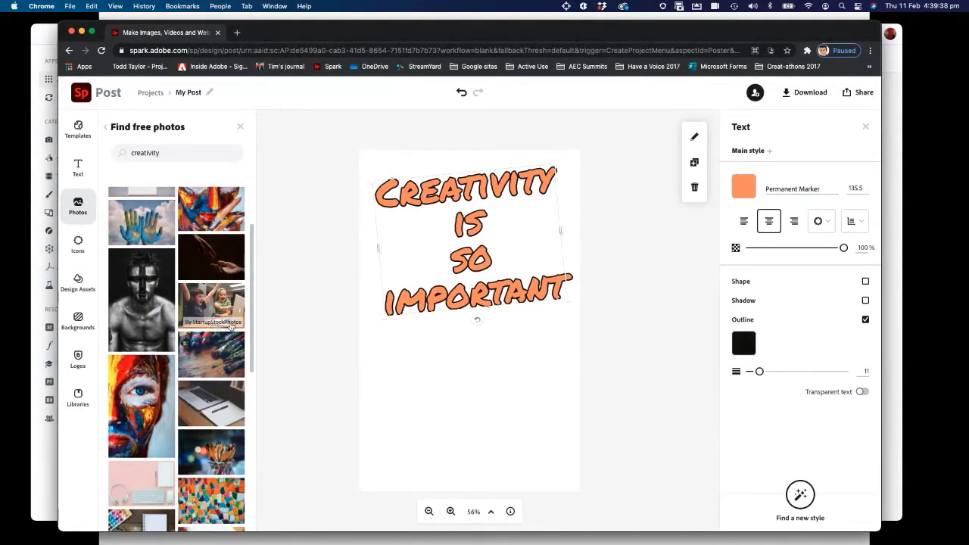
left_click(202, 309)
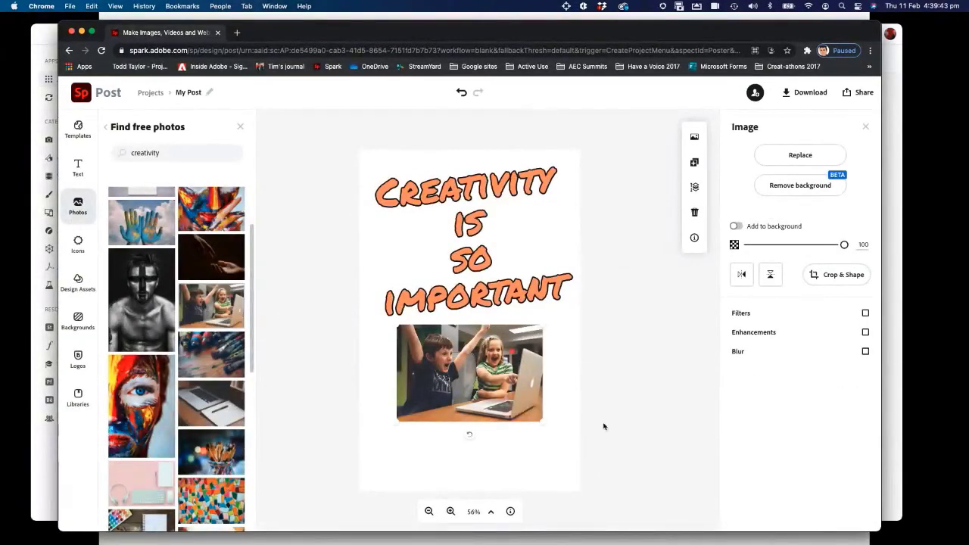
- Enlarge the children's photo to span the page width below the text, rotate it slightly anticlockwise to match the lettering, and nudge it up
left_click_drag(543, 422, 577, 449)
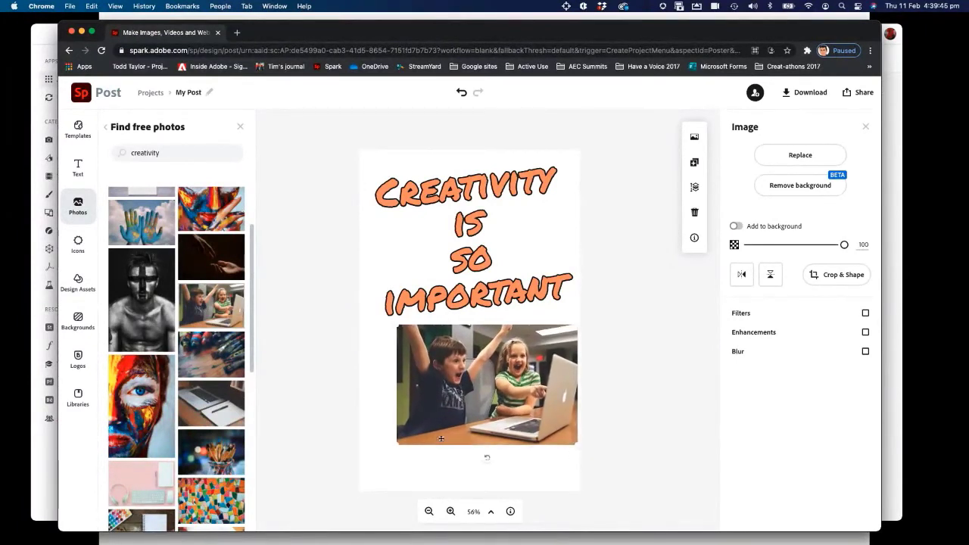
left_click_drag(395, 447, 349, 471)
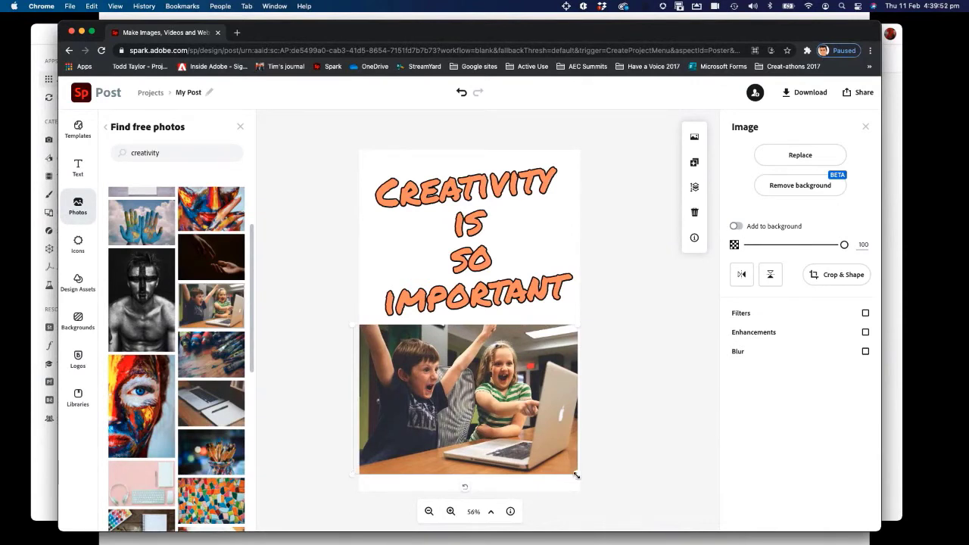
left_click_drag(587, 481, 592, 485)
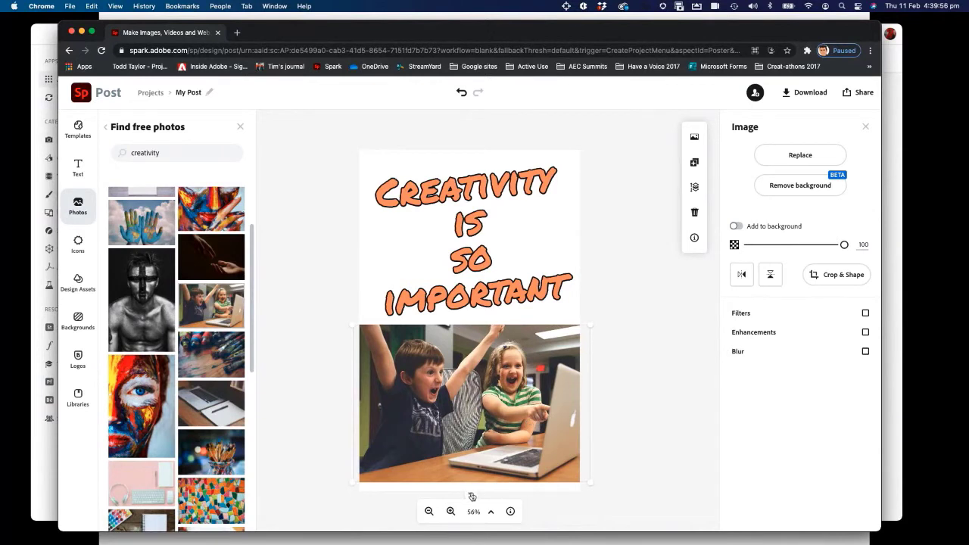
left_click_drag(472, 495, 479, 495)
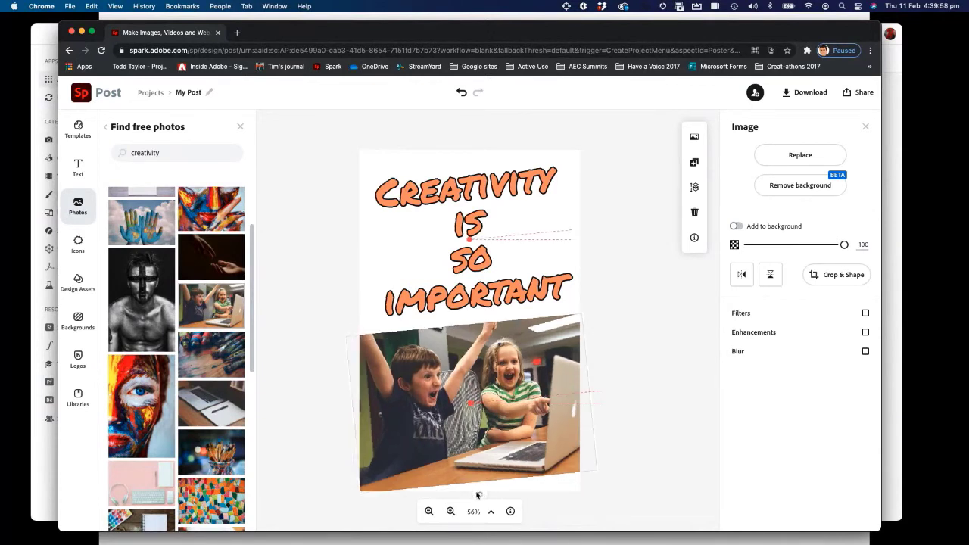
left_click_drag(470, 454, 470, 448)
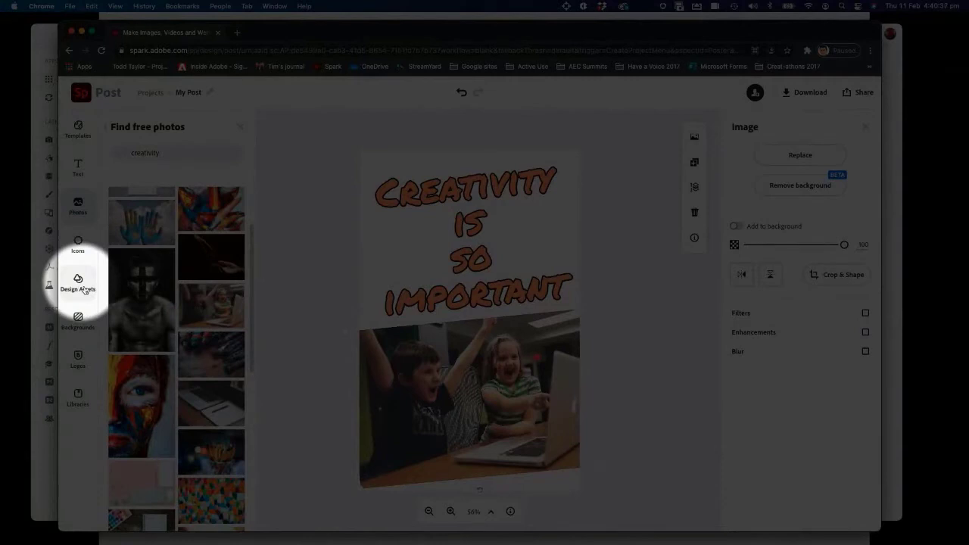
- Browse the background categories and add the blue watercolour image from the Paint category to the flyer
left_click(78, 321)
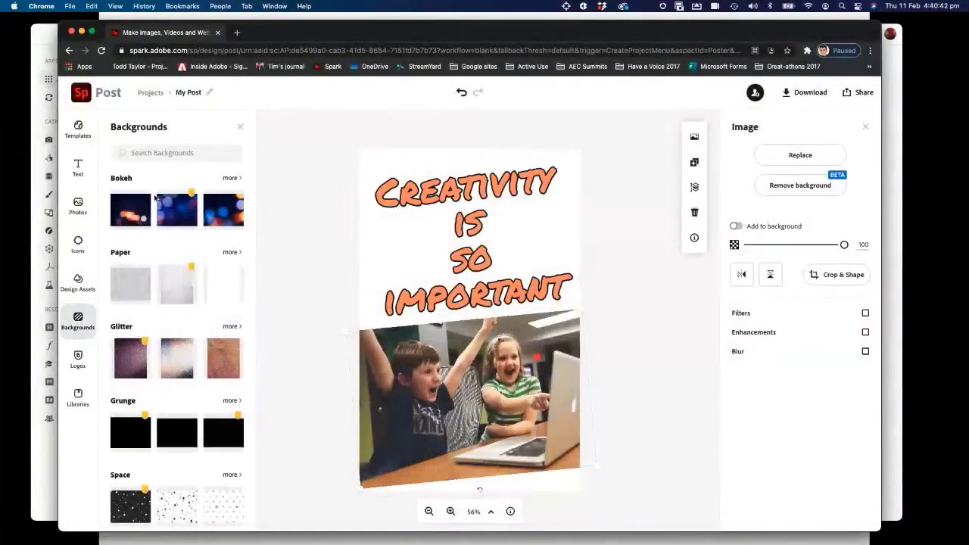
scroll(154, 202, "down", 10)
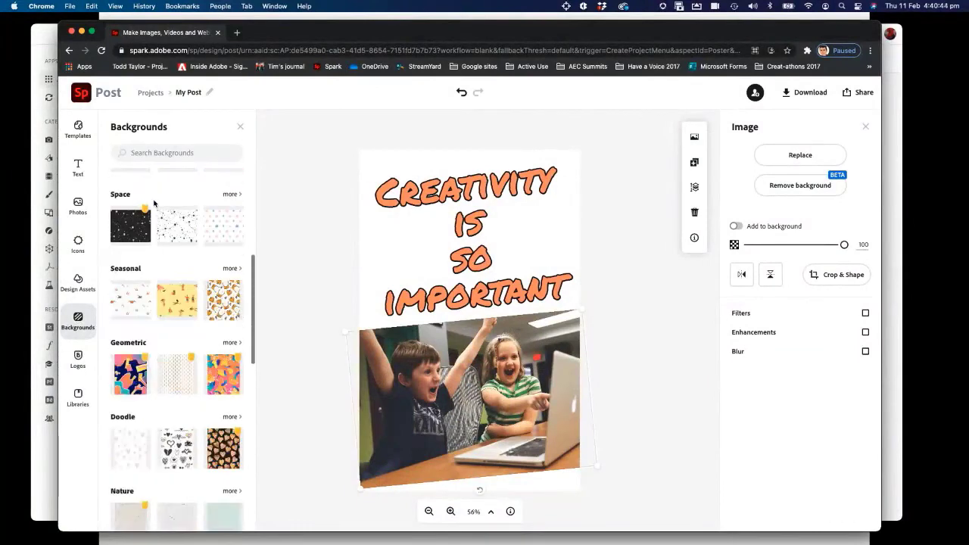
scroll(153, 202, "down", 7)
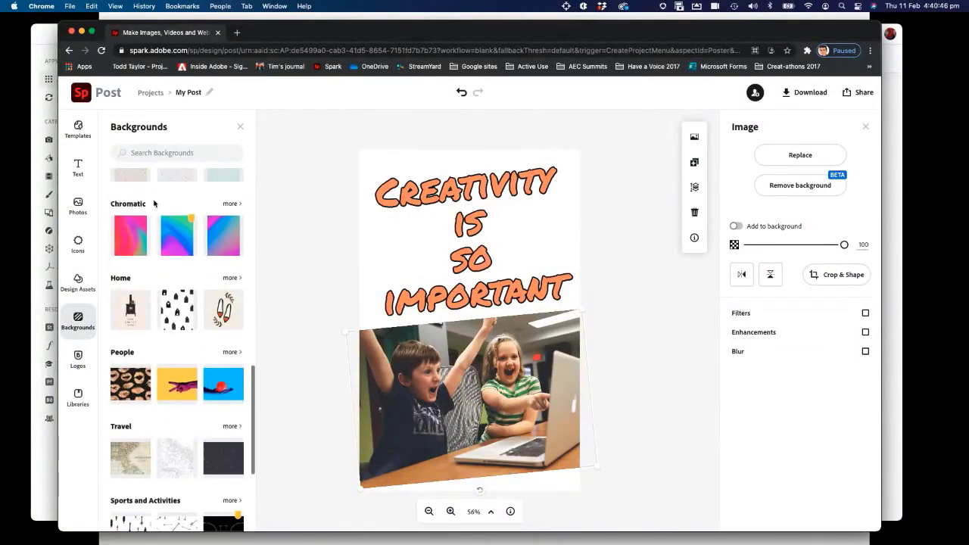
scroll(153, 202, "down", 5)
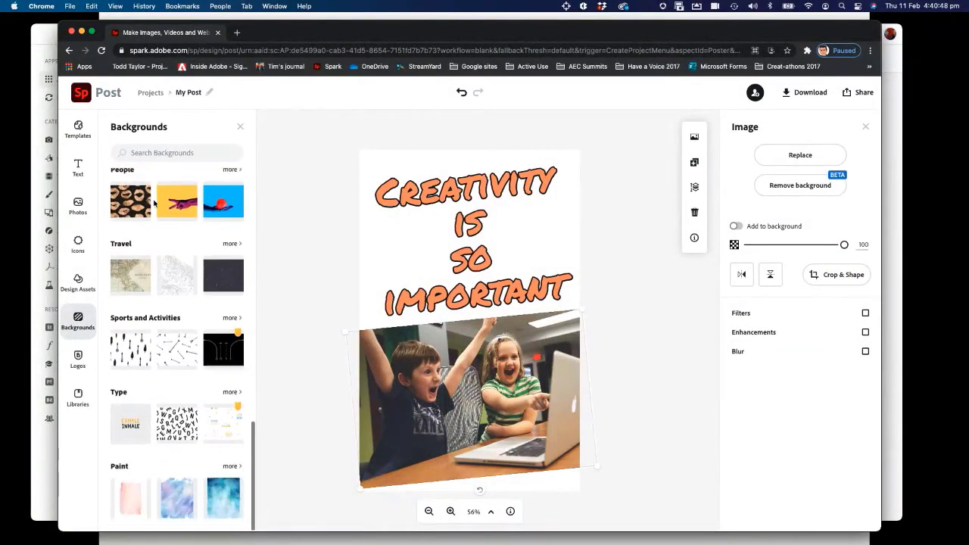
left_click(224, 502)
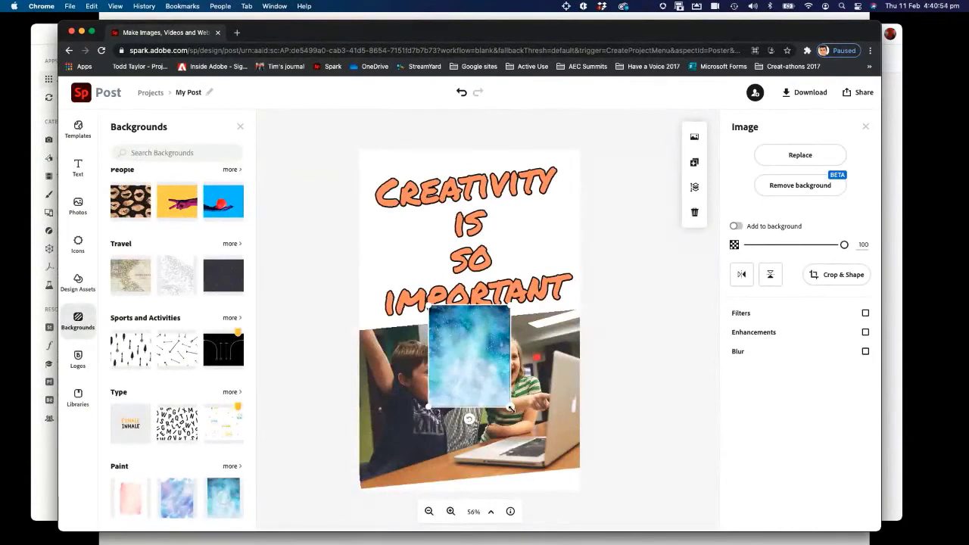
- Enlarge the watercolour image to cover the whole page and add it to the background behind the text and photo
left_click_drag(510, 410, 584, 494)
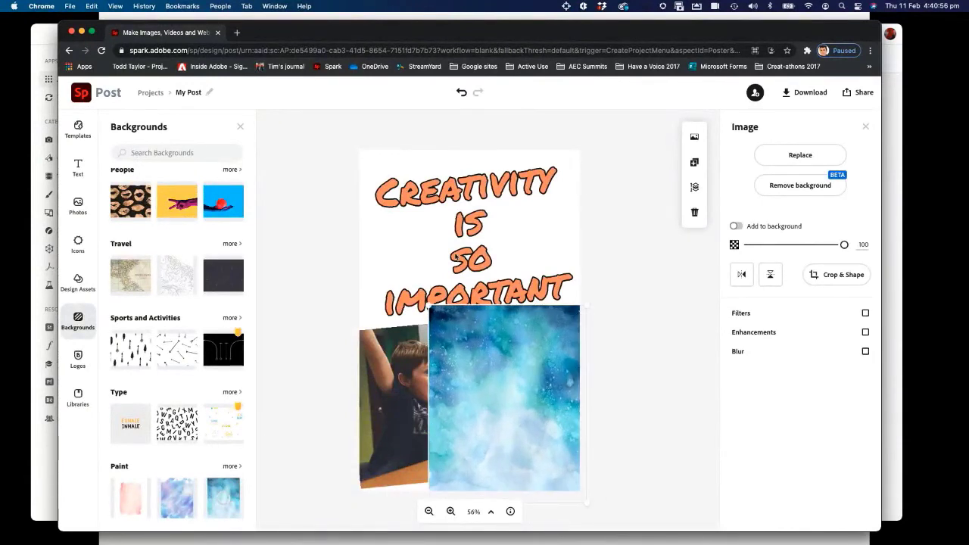
left_click_drag(410, 283, 357, 102)
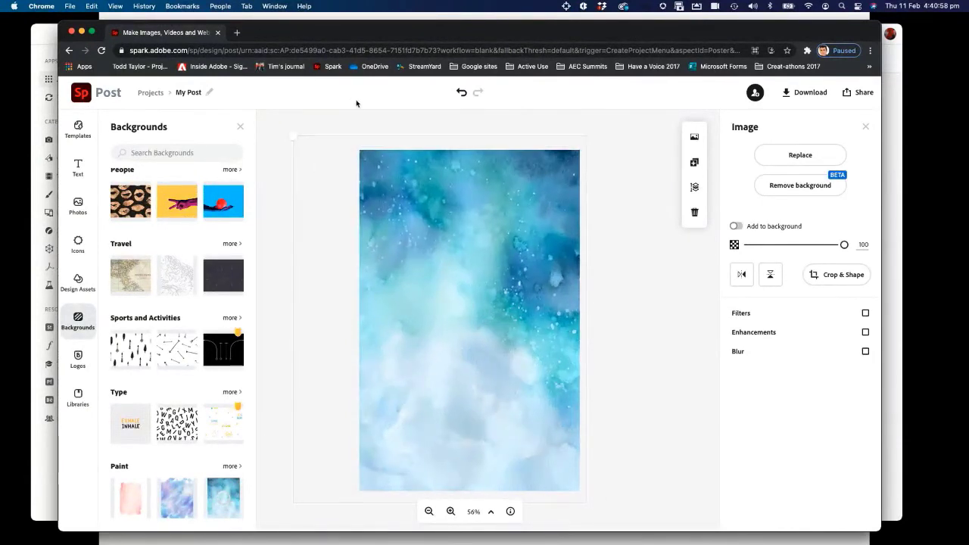
left_click_drag(456, 311, 482, 303)
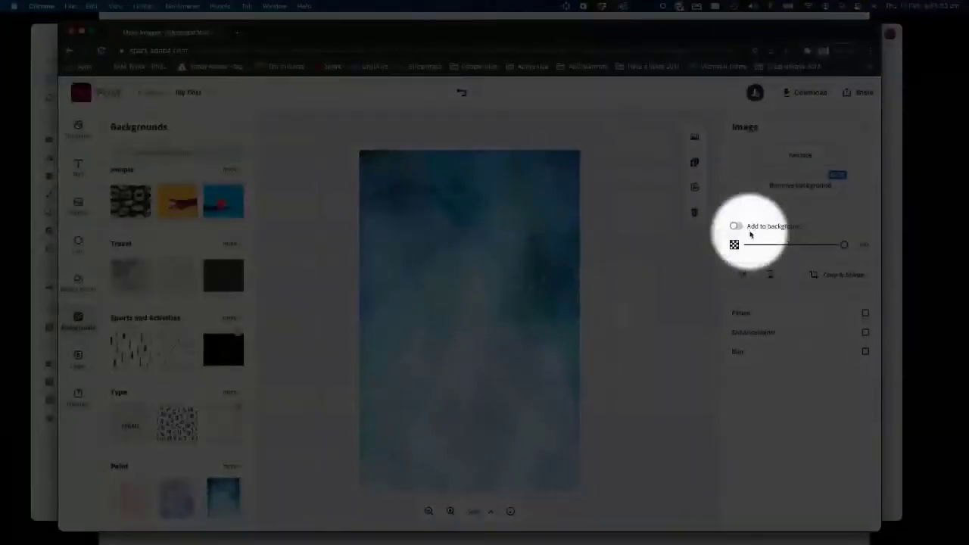
left_click(737, 227)
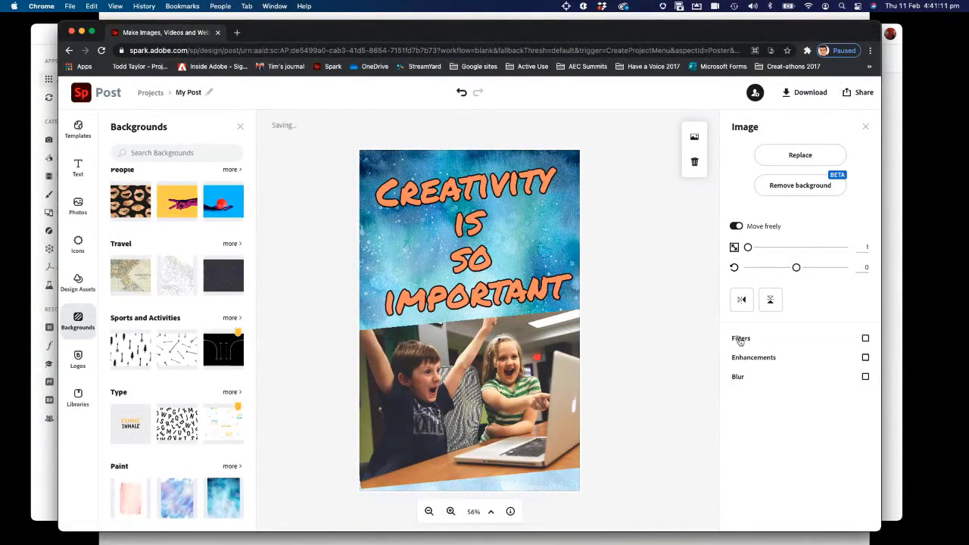
- Blur the watercolour background by 18 and deselect it
left_click(866, 378)
left_click_drag(736, 396, 756, 397)
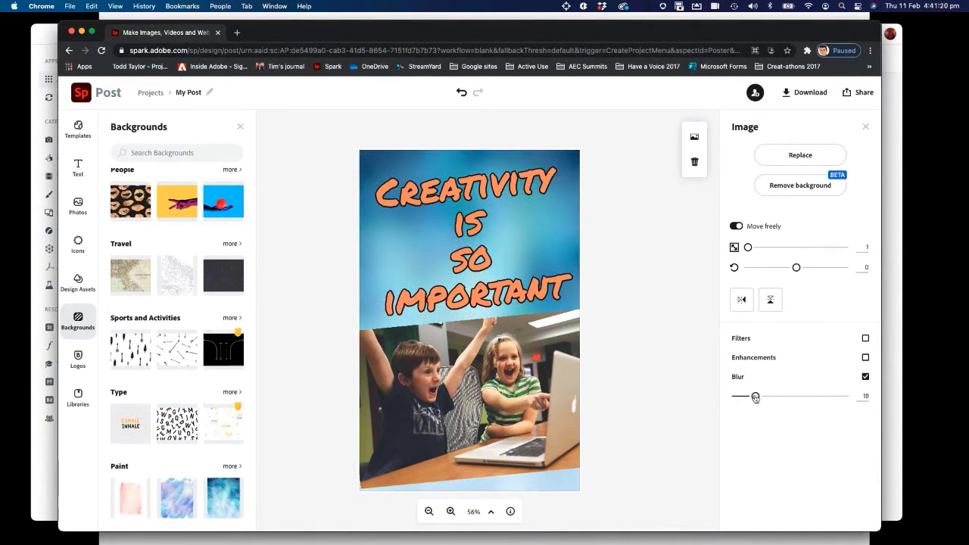
left_click(610, 406)
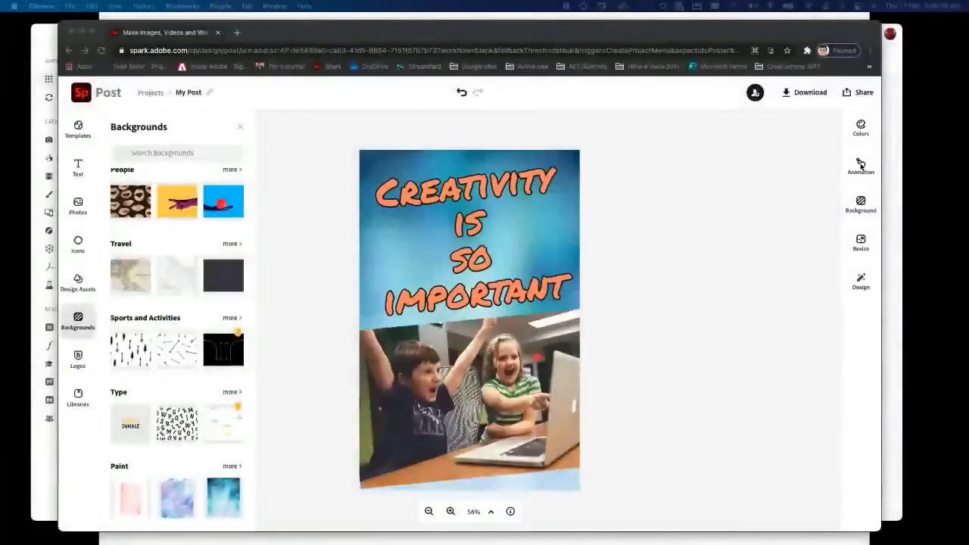
- Try the Typewriter, Dynamic and Flicker text animations on the flyer
left_click(862, 165)
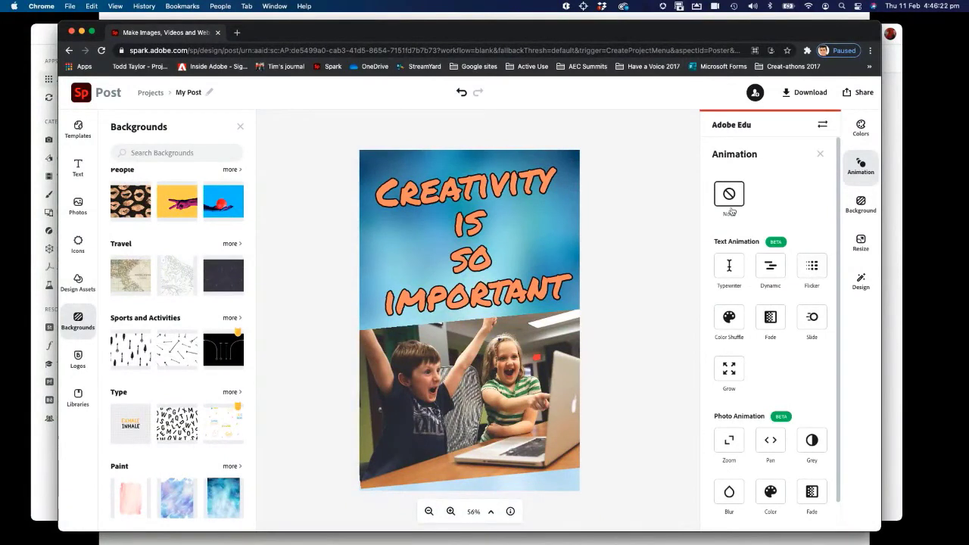
scroll(750, 280, "down", 1)
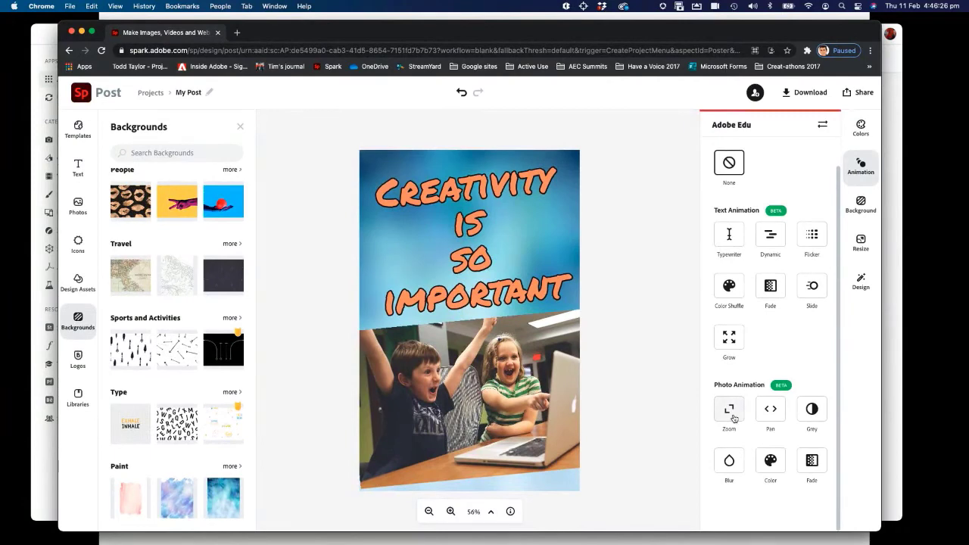
left_click(728, 238)
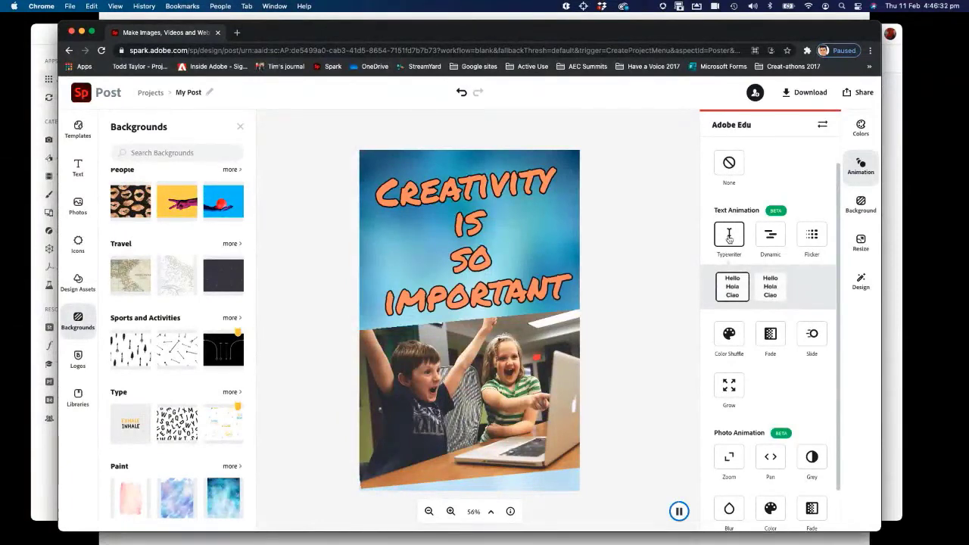
left_click(770, 236)
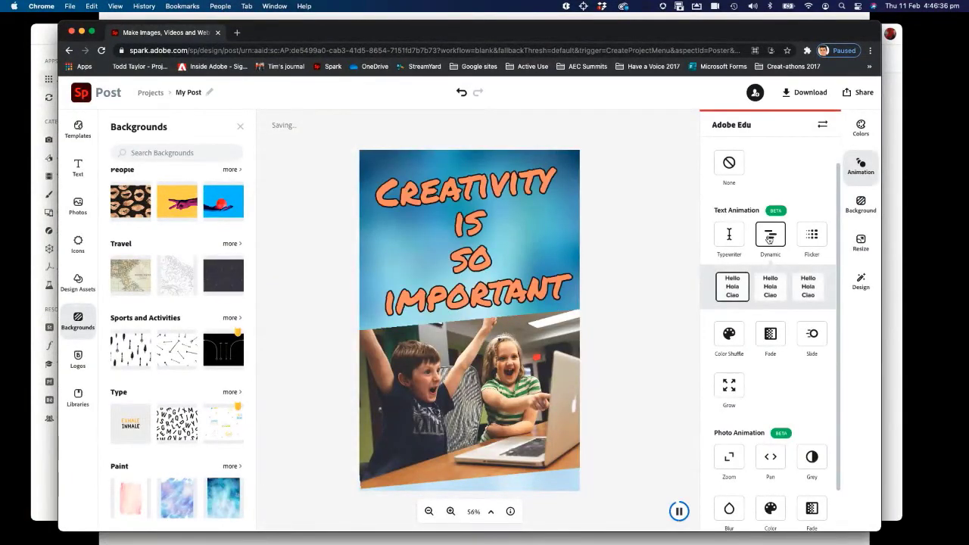
left_click(812, 236)
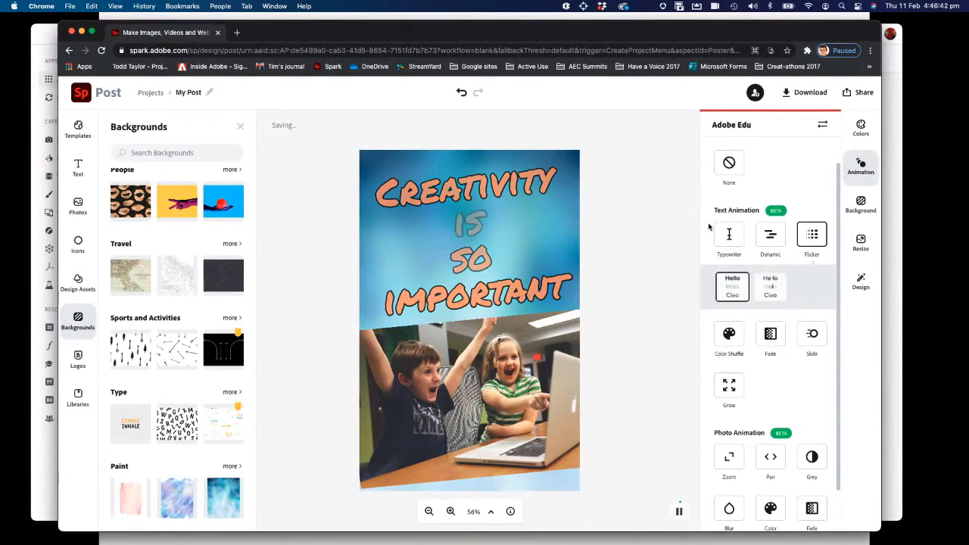
- Preview the Zoom, Pan and Color photo animations, and settle on Zoom for the flyer
left_click(729, 456)
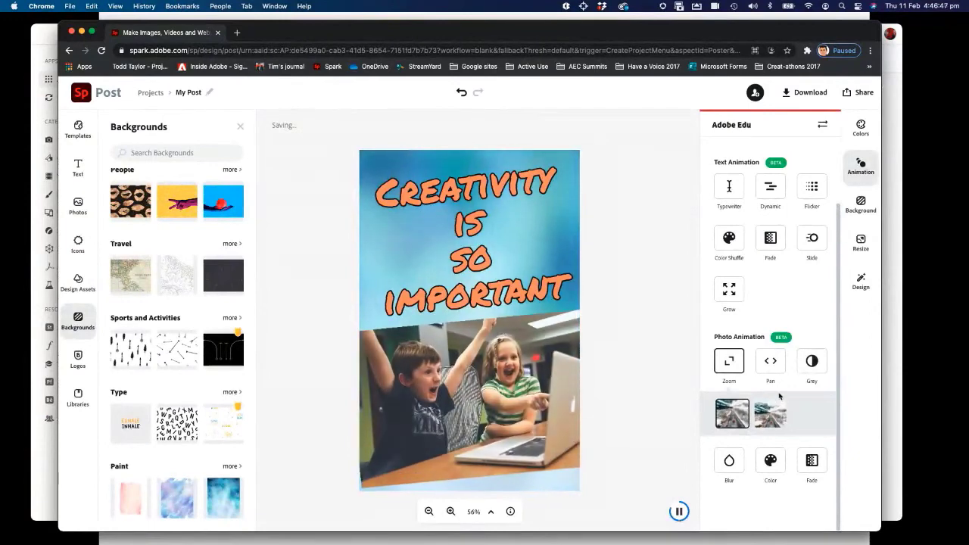
left_click(772, 364)
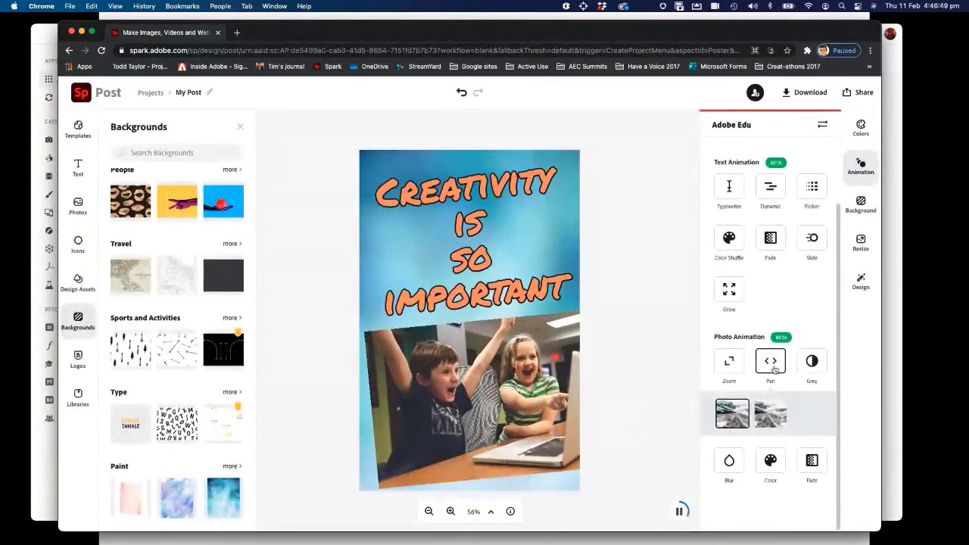
left_click(771, 460)
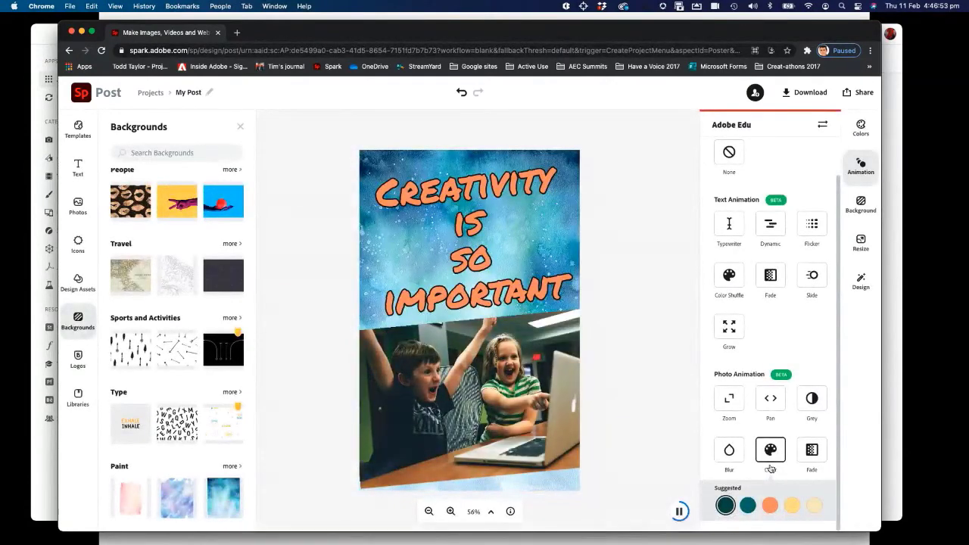
left_click(729, 398)
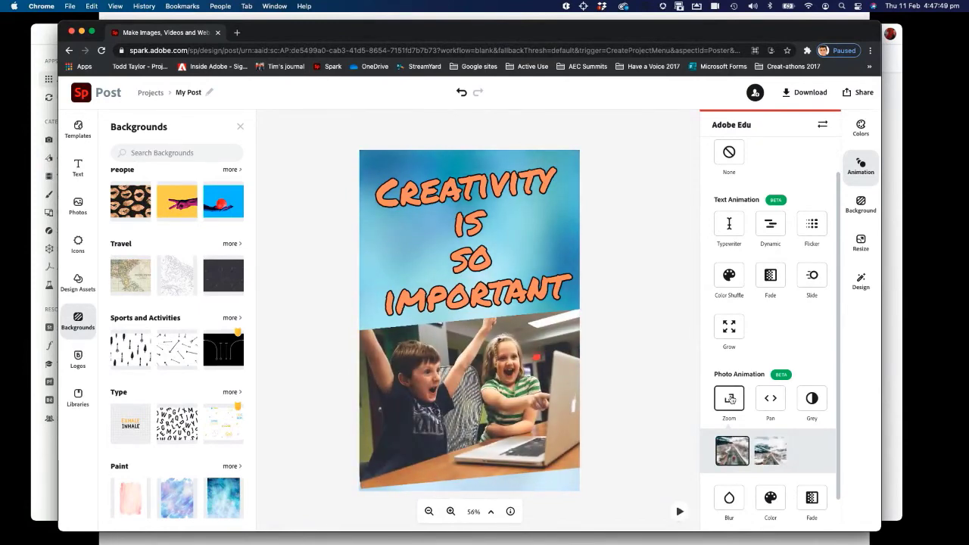
left_click(731, 400)
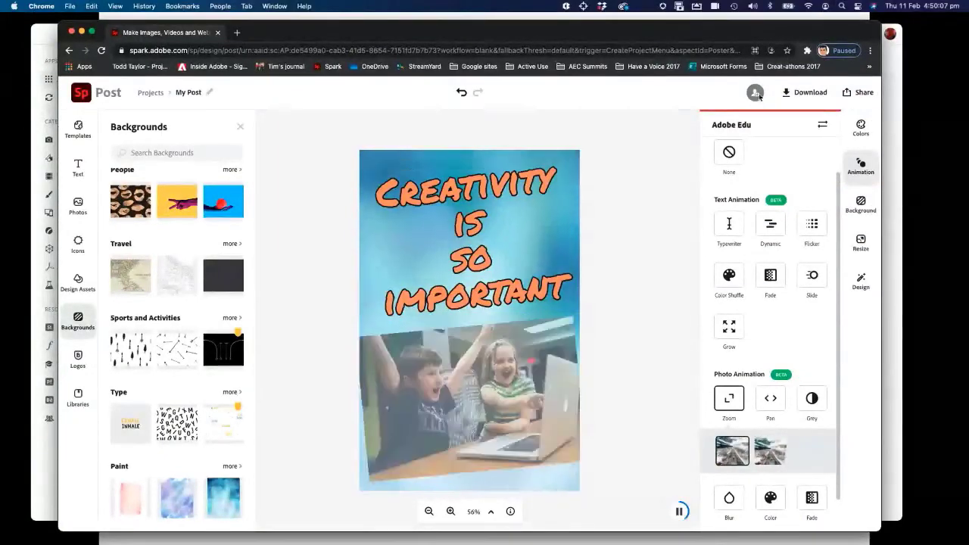
- View the options for inviting people to edit the post, and download the animated flyer as an MP4 Video (720p)
left_click(755, 93)
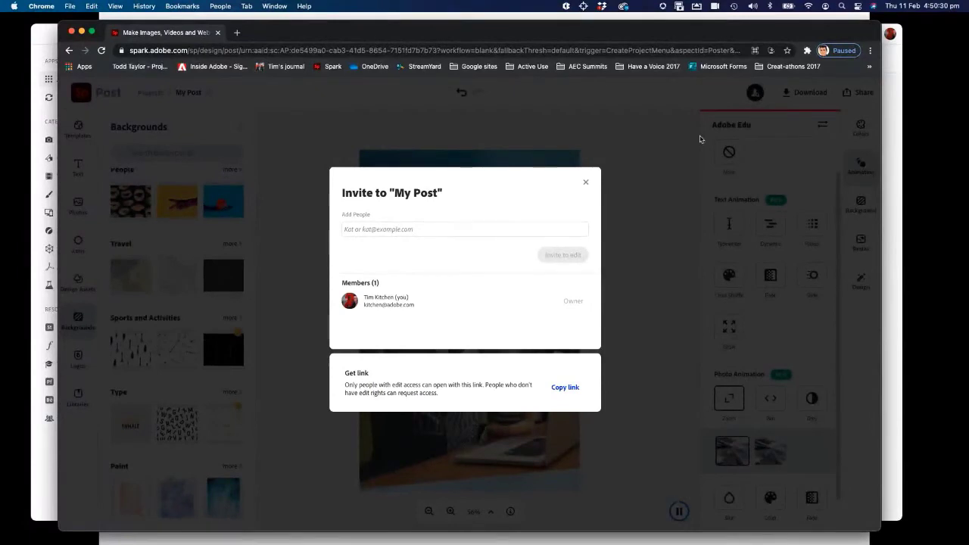
left_click(586, 184)
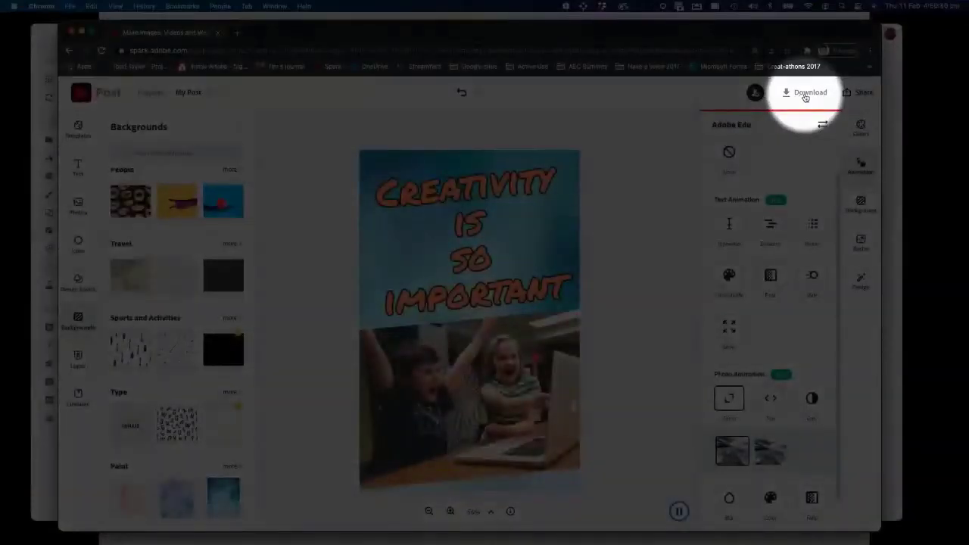
left_click(805, 96)
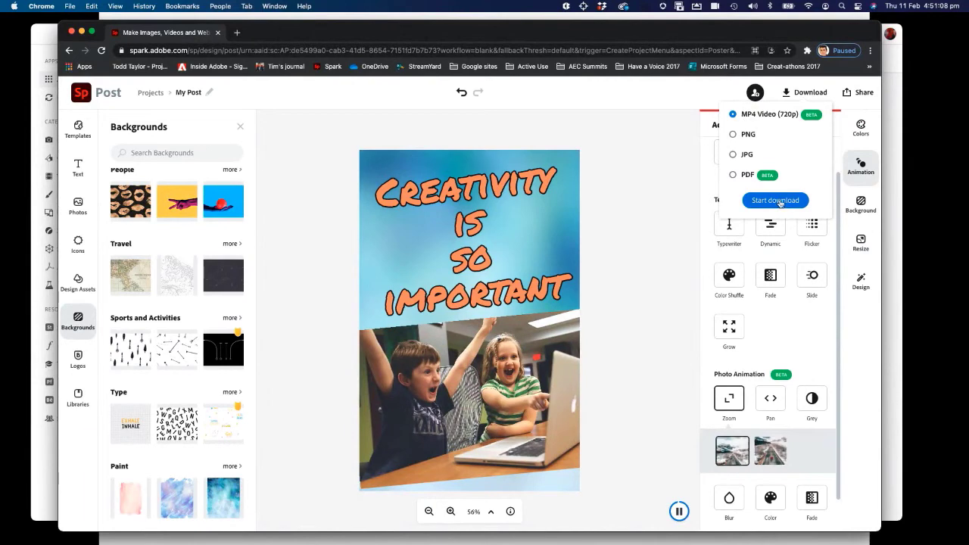
left_click(777, 200)
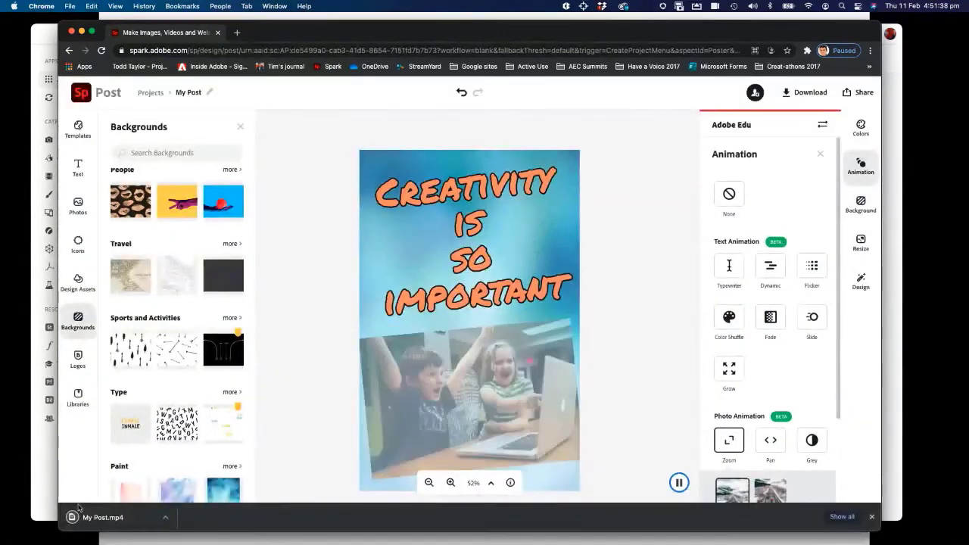
- Switch to Finder and show the Downloads folder in a new window to locate the downloaded My Post.mp4
left_click(103, 518)
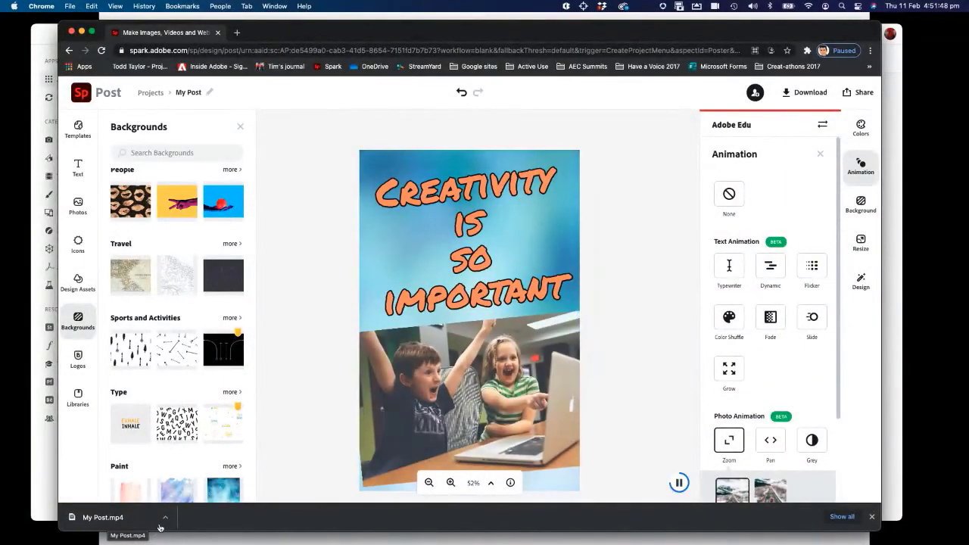
key("super+Tab")
left_click(737, 280)
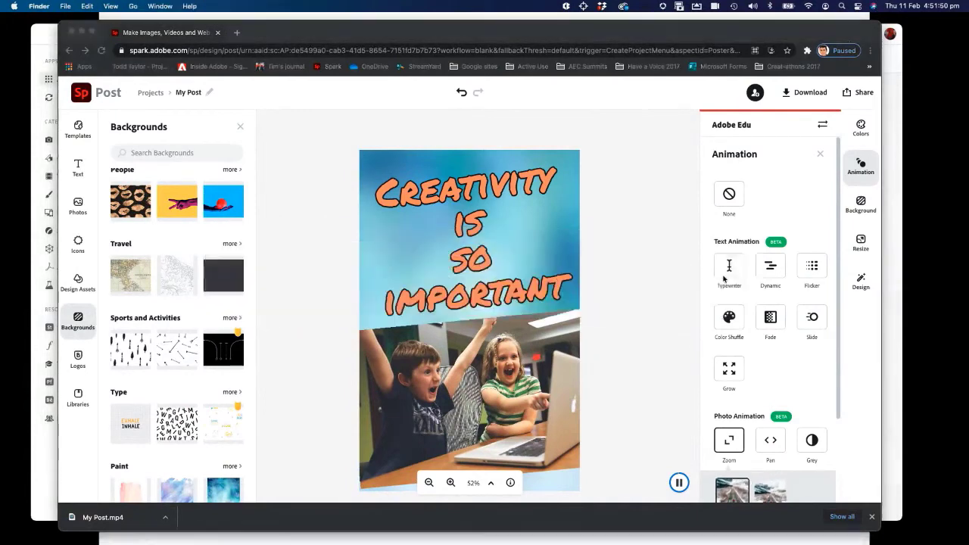
key("super+n")
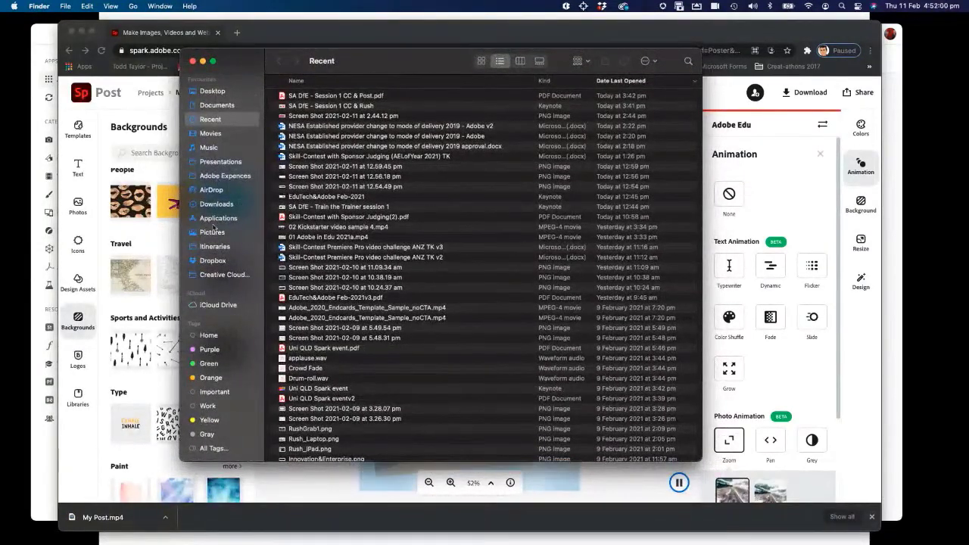
left_click(214, 206)
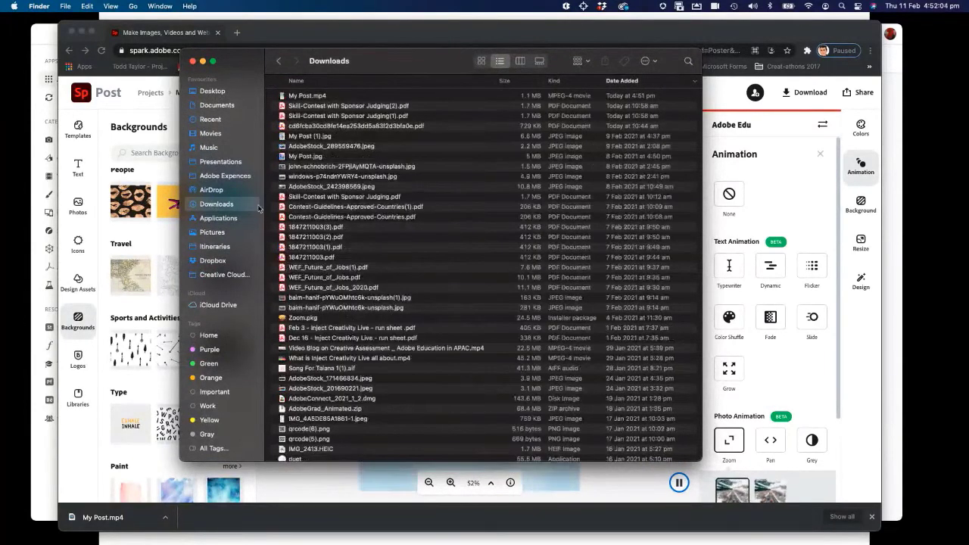
scroll(310, 114, "up", 2)
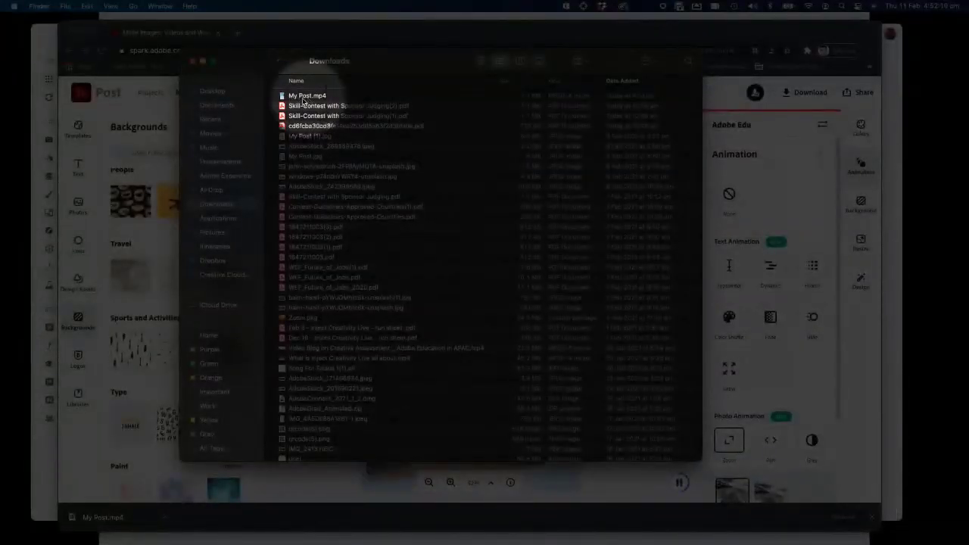
- Open My Post.mp4 in QuickTime Player and reposition its window so the whole flyer video fits on screen
left_click(285, 99)
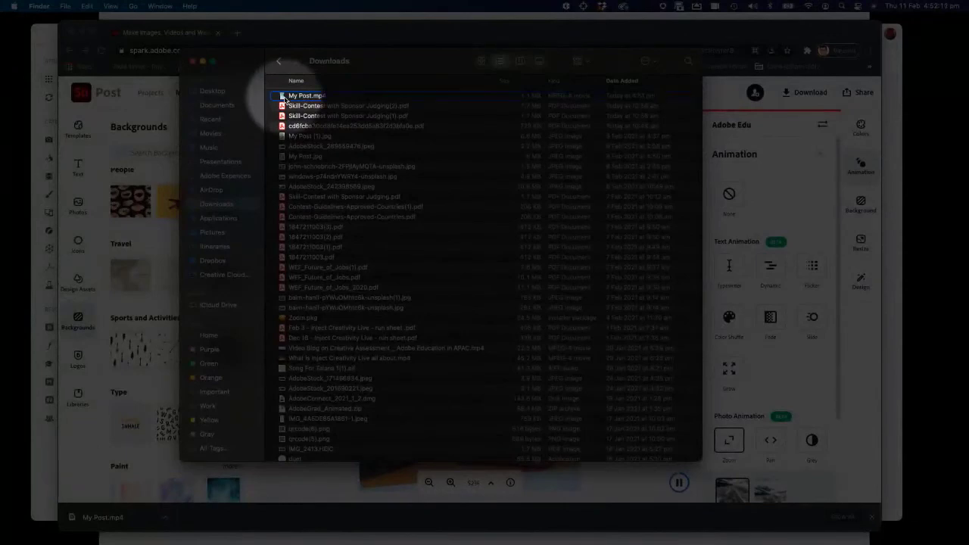
right_click(285, 99)
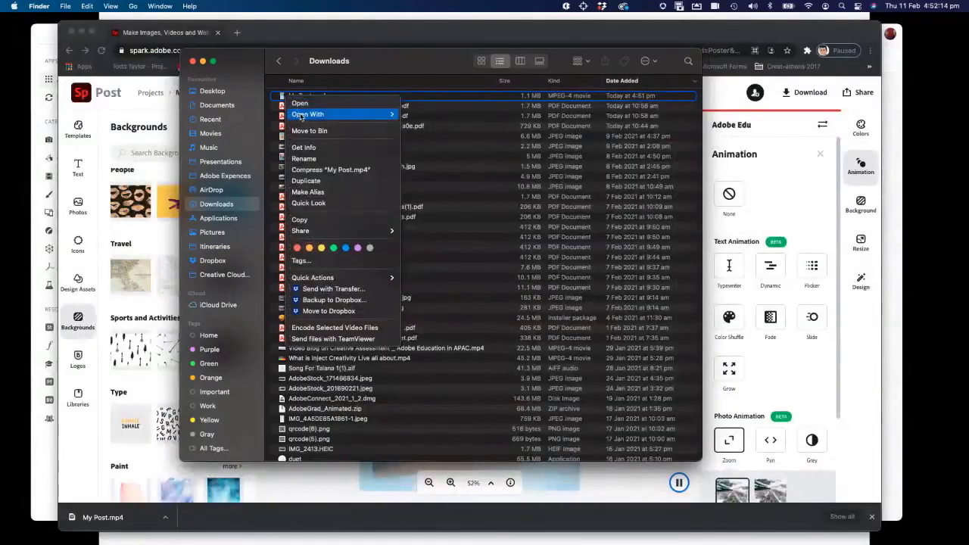
mouse_move(301, 115)
left_click(426, 114)
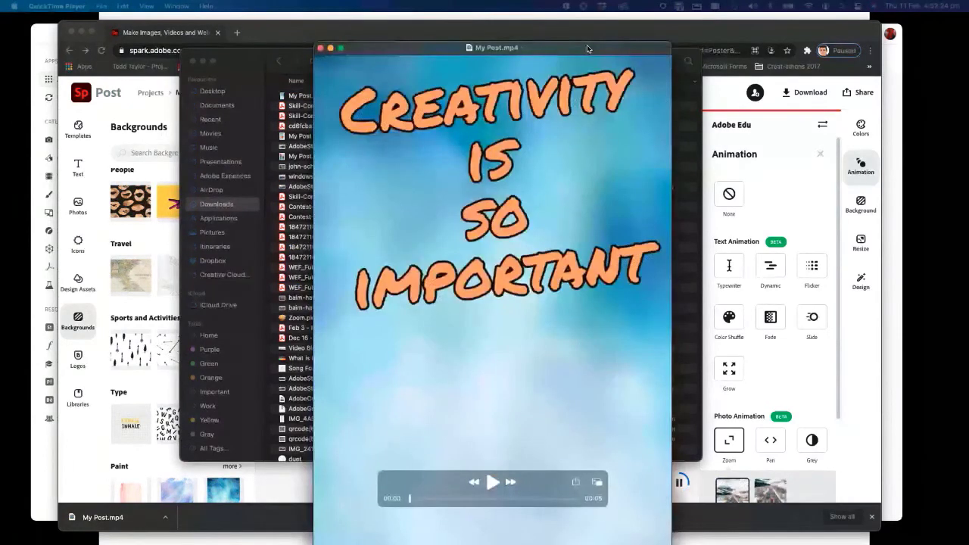
double_click(586, 48)
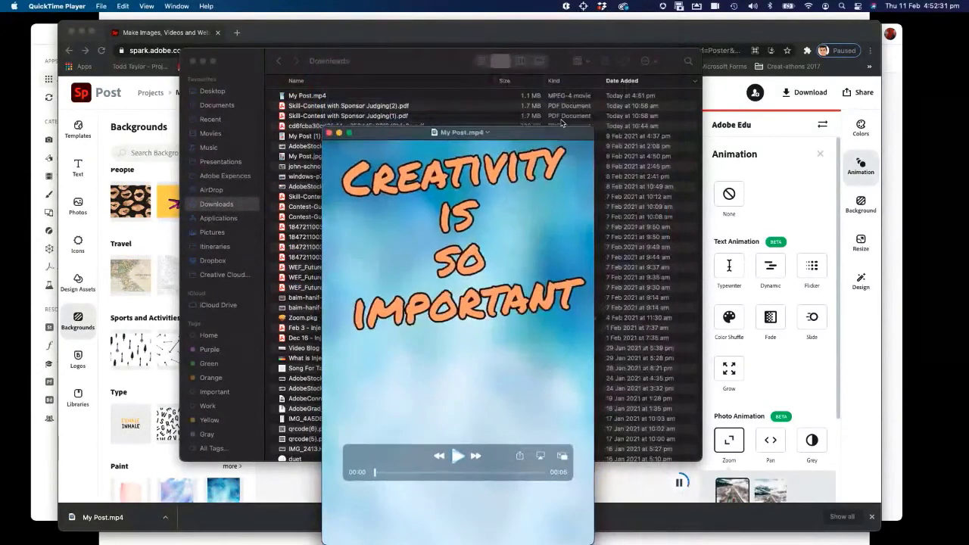
left_click_drag(572, 132, 568, 73)
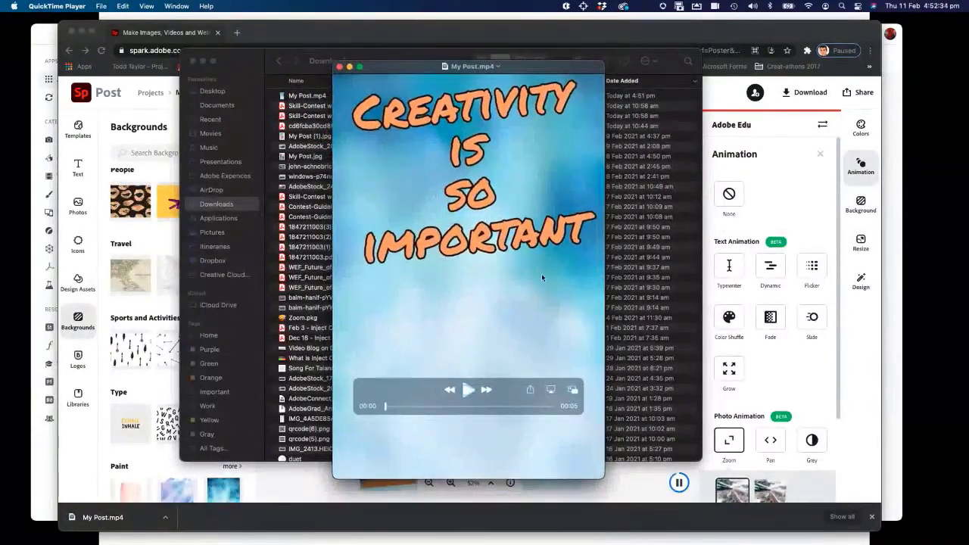
- Play the flyer video through and replay it, and close the video window
key("space")
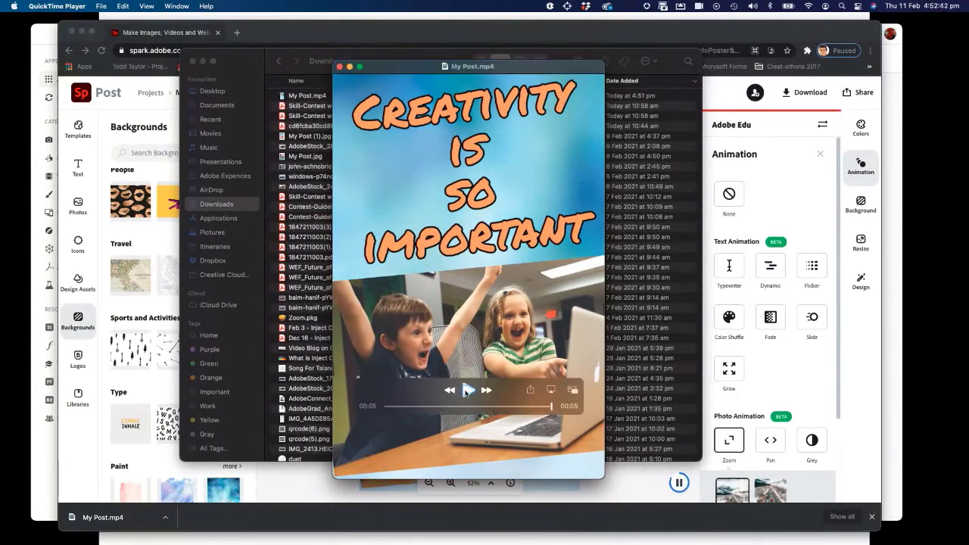
mouse_move(474, 396)
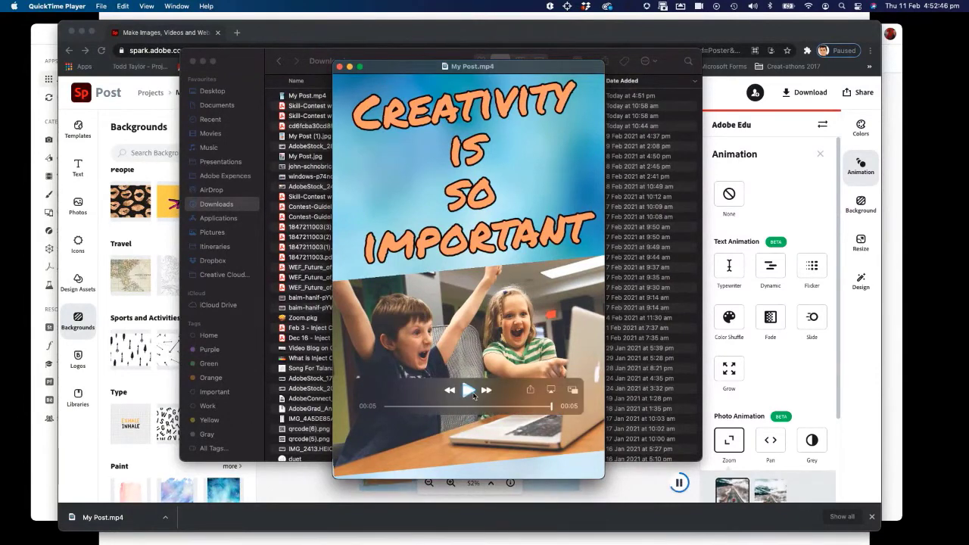
left_click(470, 392)
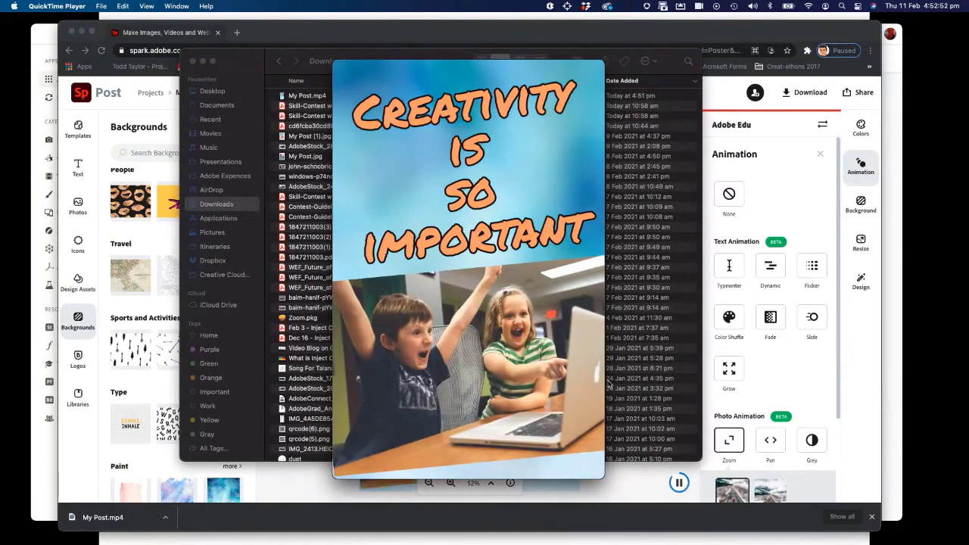
mouse_move(468, 391)
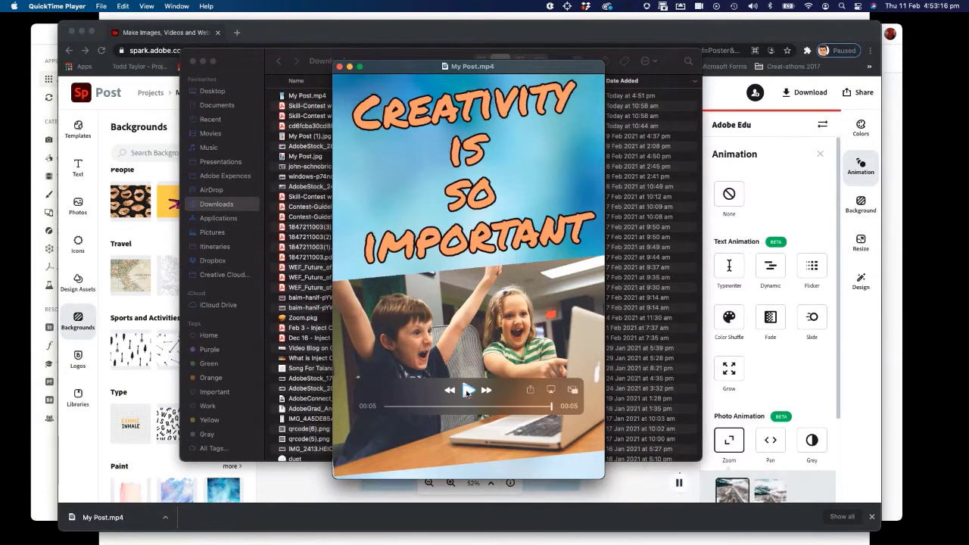
left_click(468, 391)
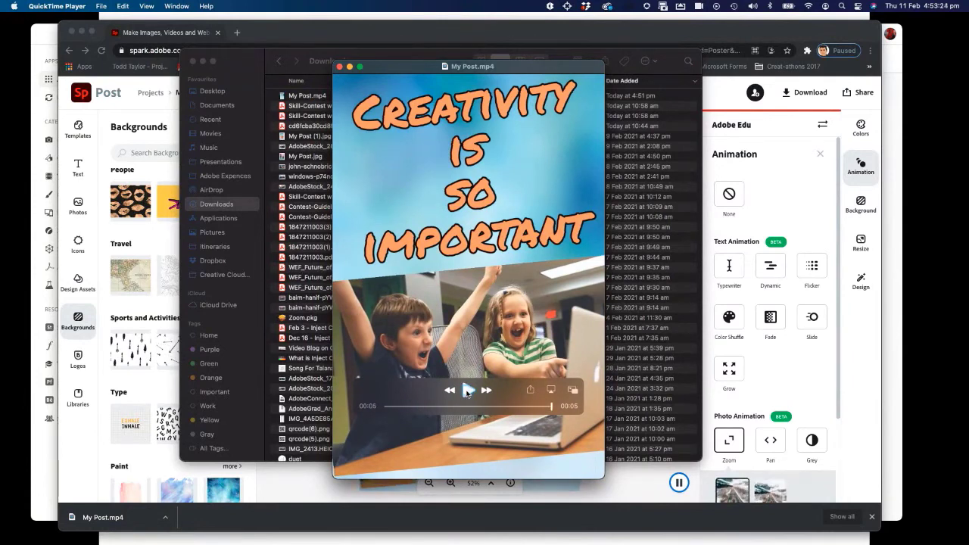
left_click(340, 68)
- Switch back to Chrome and download the flyer as a JPG
key("super+Tab")
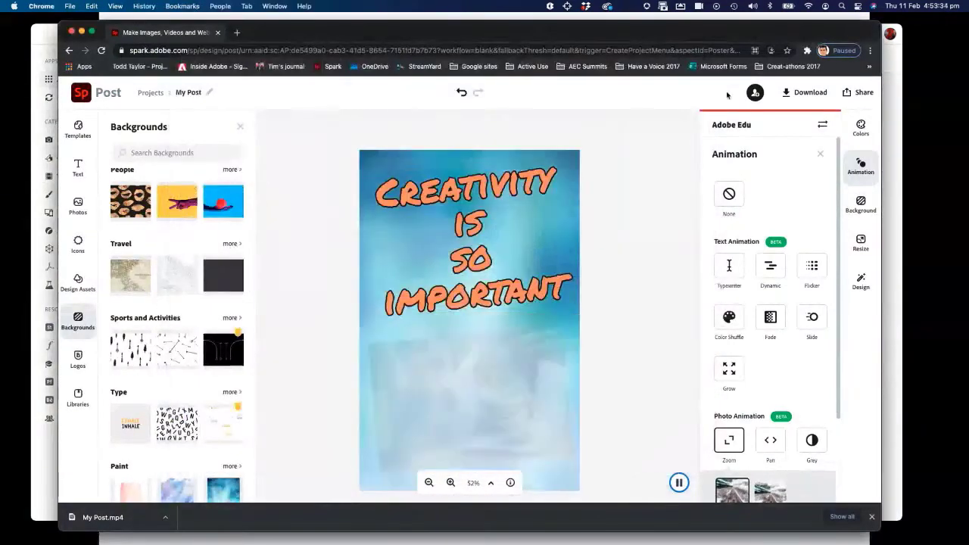
left_click(793, 94)
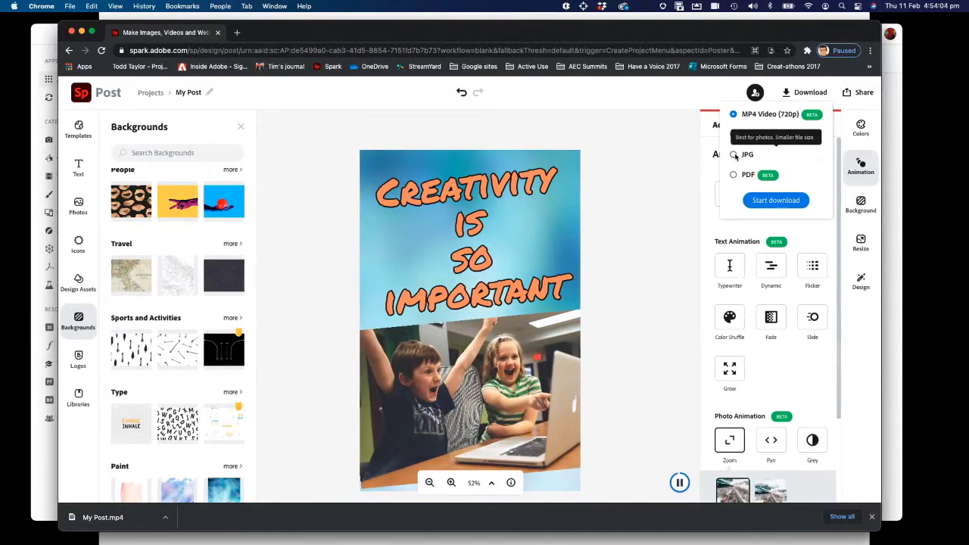
left_click(734, 155)
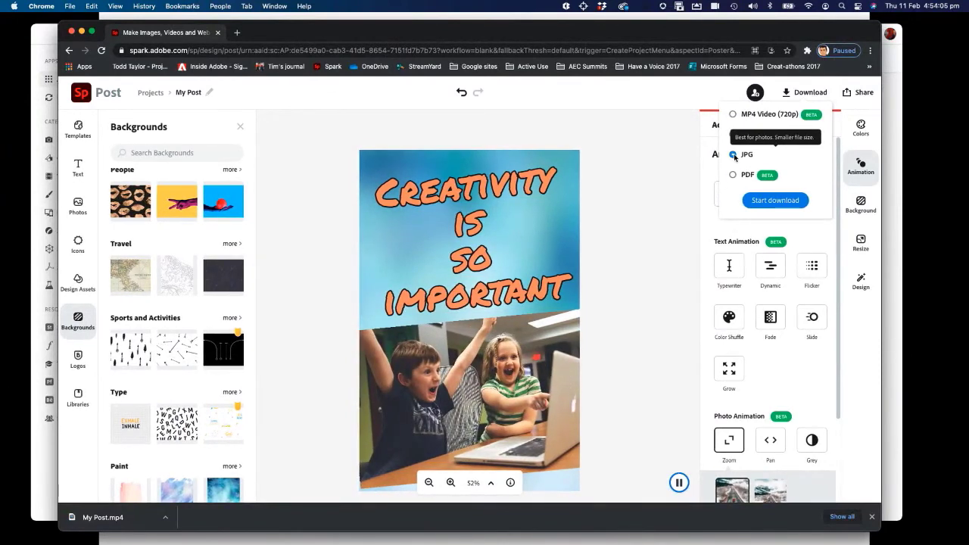
left_click(775, 200)
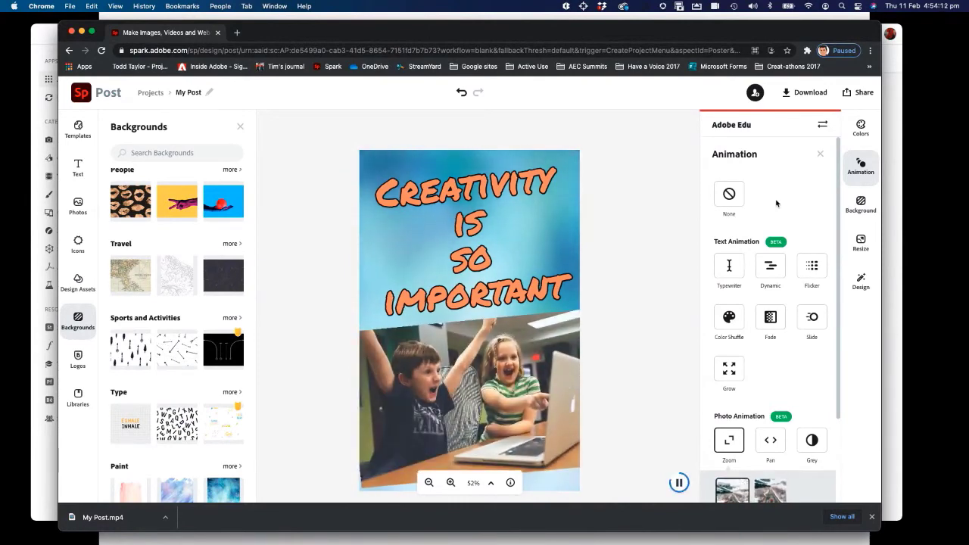
- Switch to Finder, view My Post (2).jpg from Downloads in Preview with the whole flyer on screen, and close it
key("super+Tab")
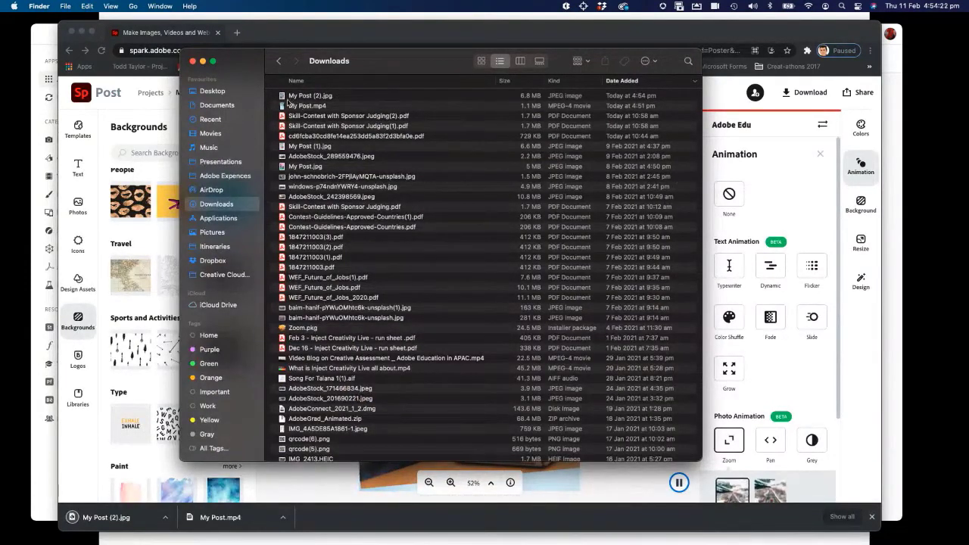
left_click(287, 99)
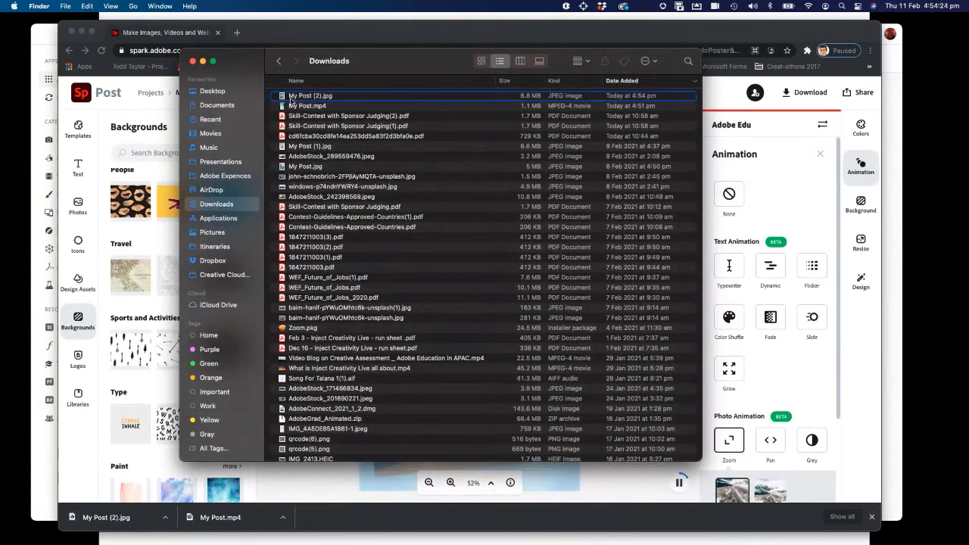
right_click(284, 100)
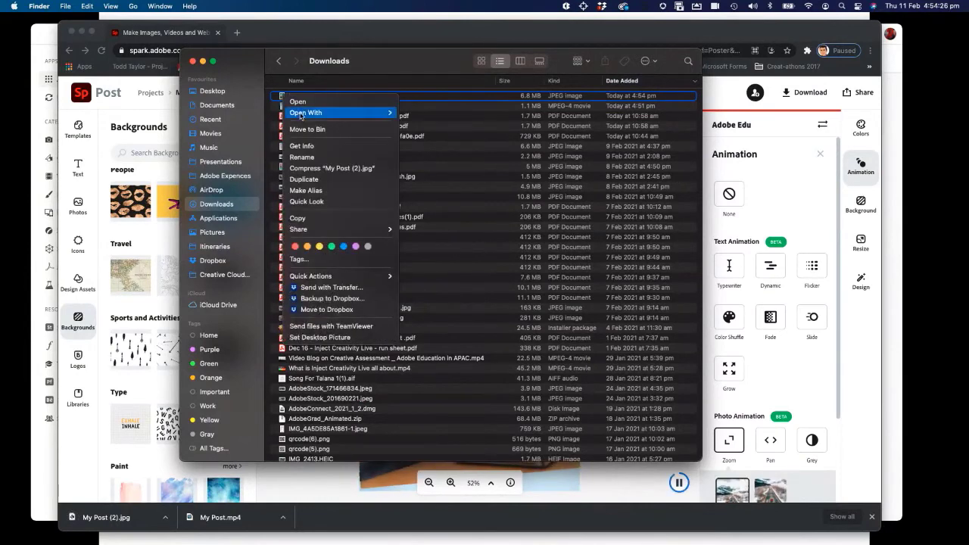
mouse_move(341, 113)
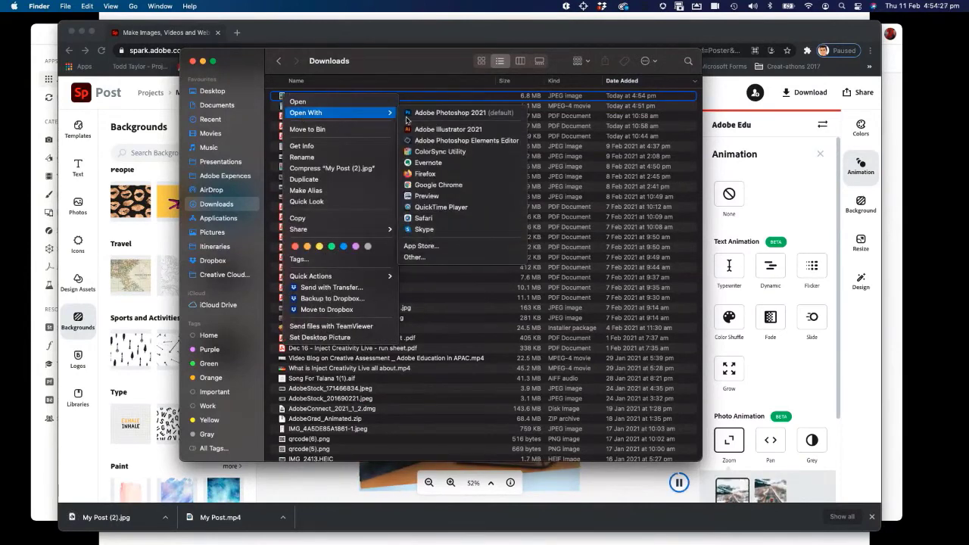
left_click(428, 196)
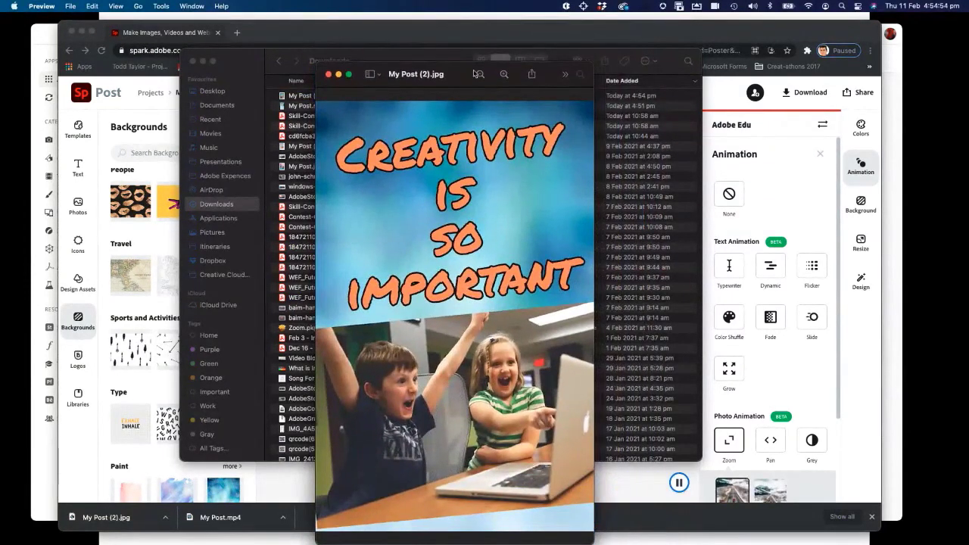
left_click_drag(477, 74, 515, 37)
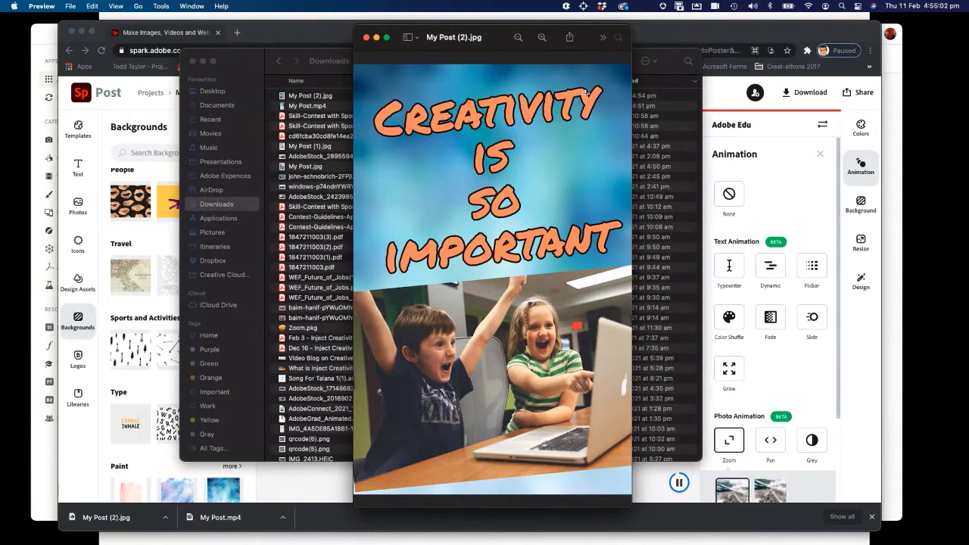
left_click(367, 39)
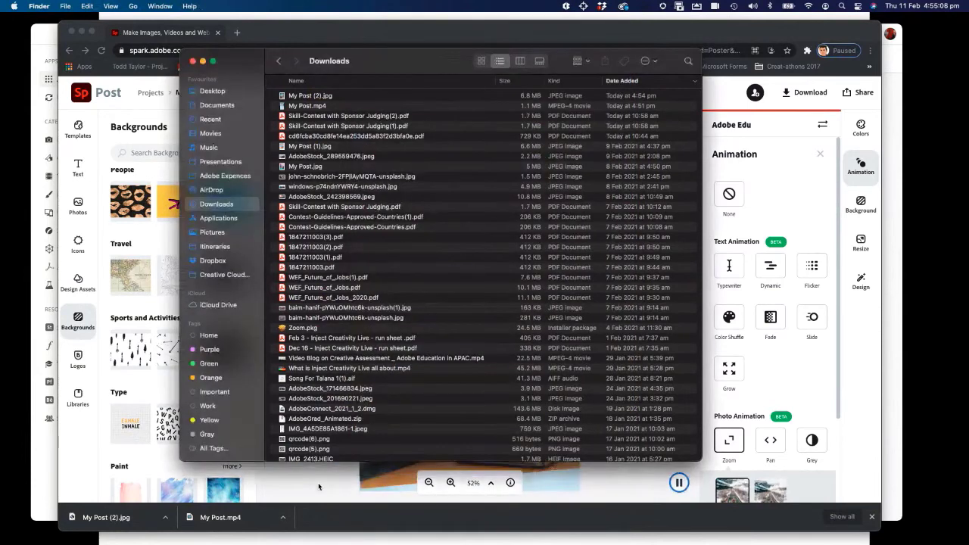
- Switch back to Chrome, publish the flyer as a shareable link, and copy that link
key("super+Tab")
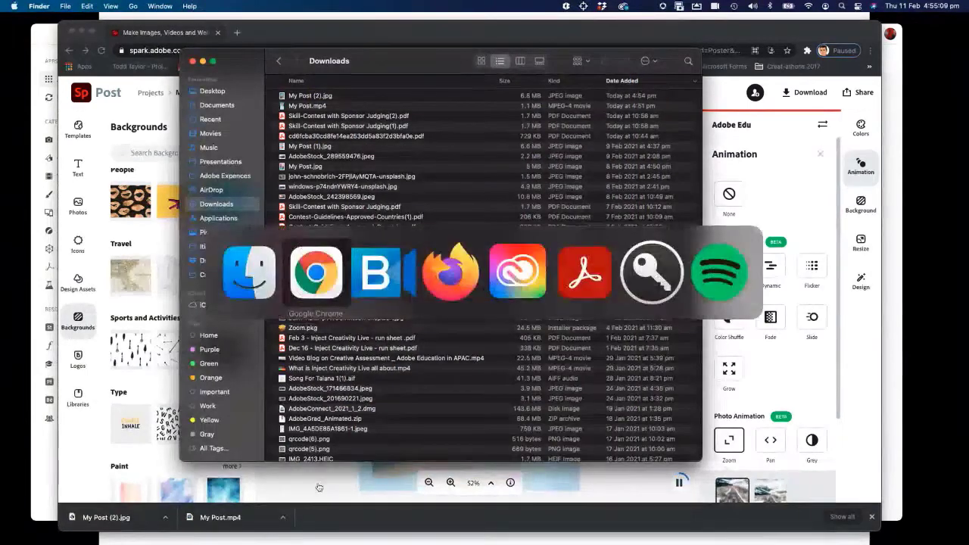
left_click(319, 283)
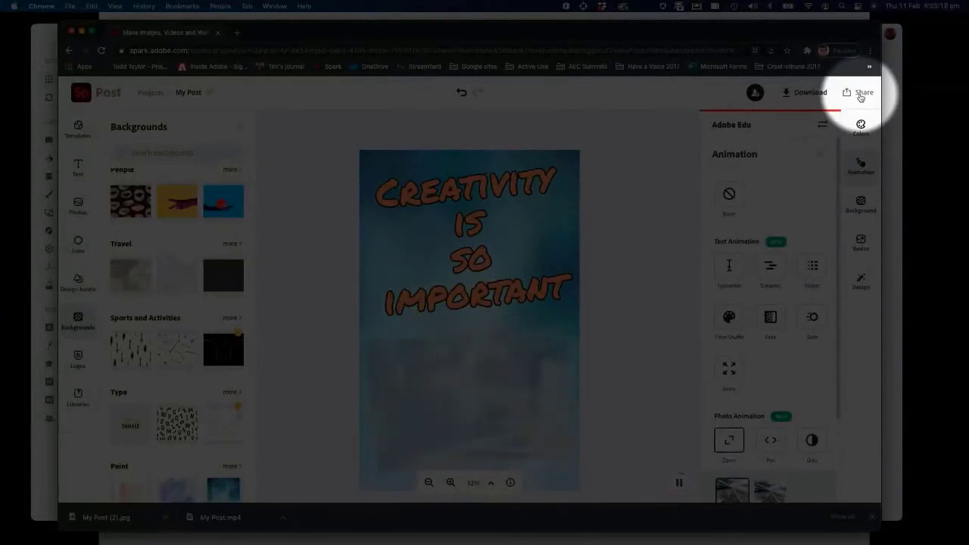
left_click(861, 94)
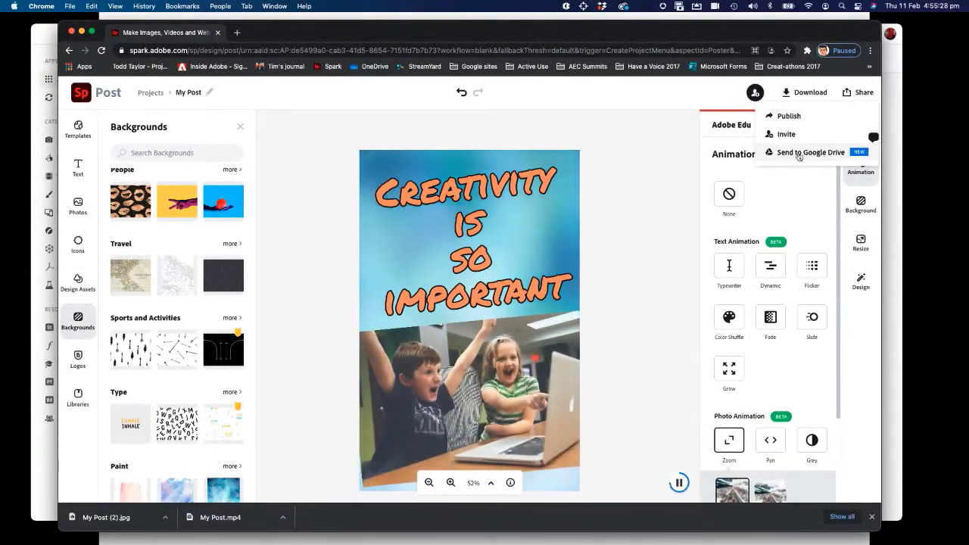
left_click(788, 116)
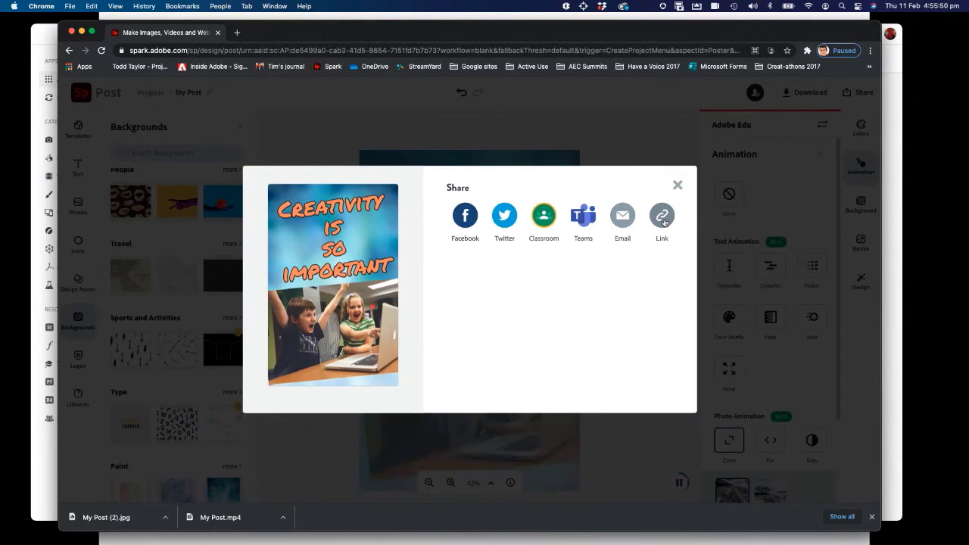
left_click(664, 220)
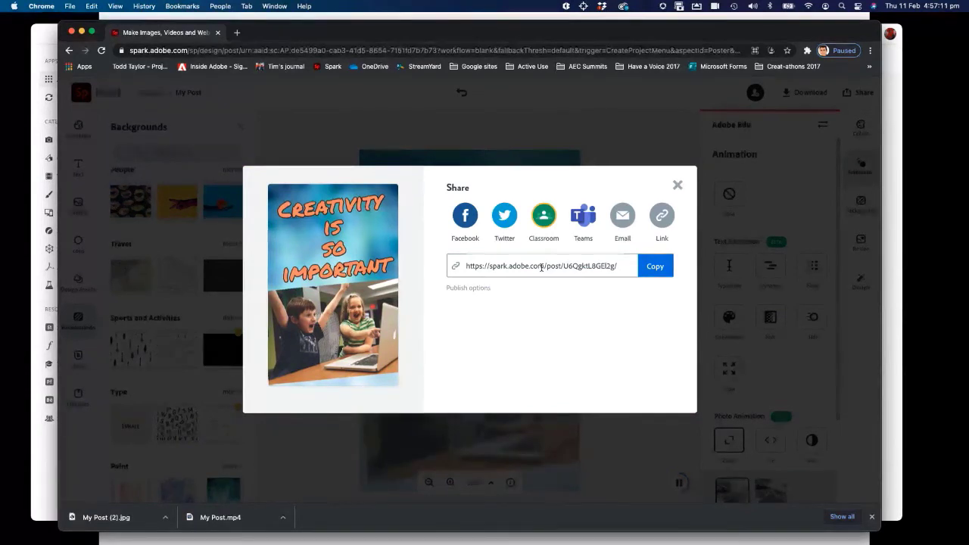
left_click(655, 270)
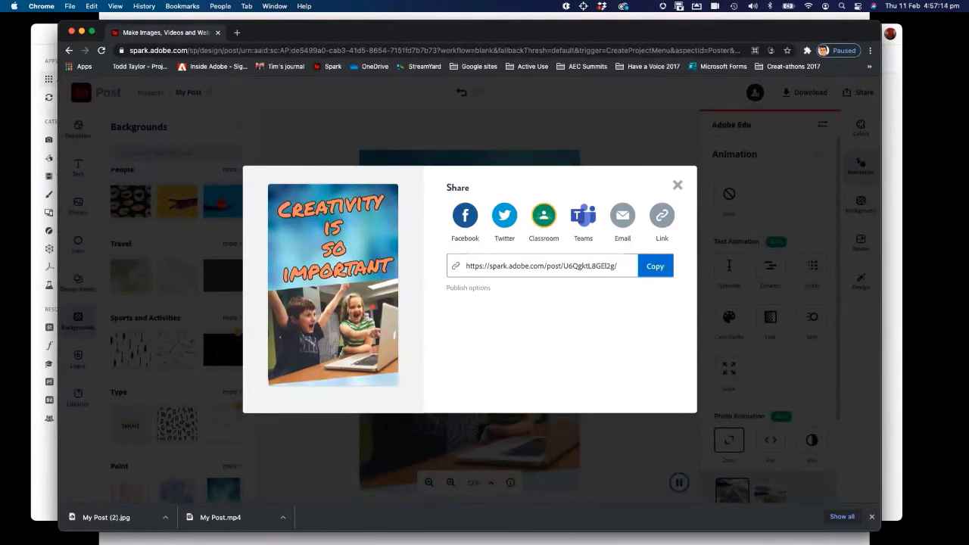